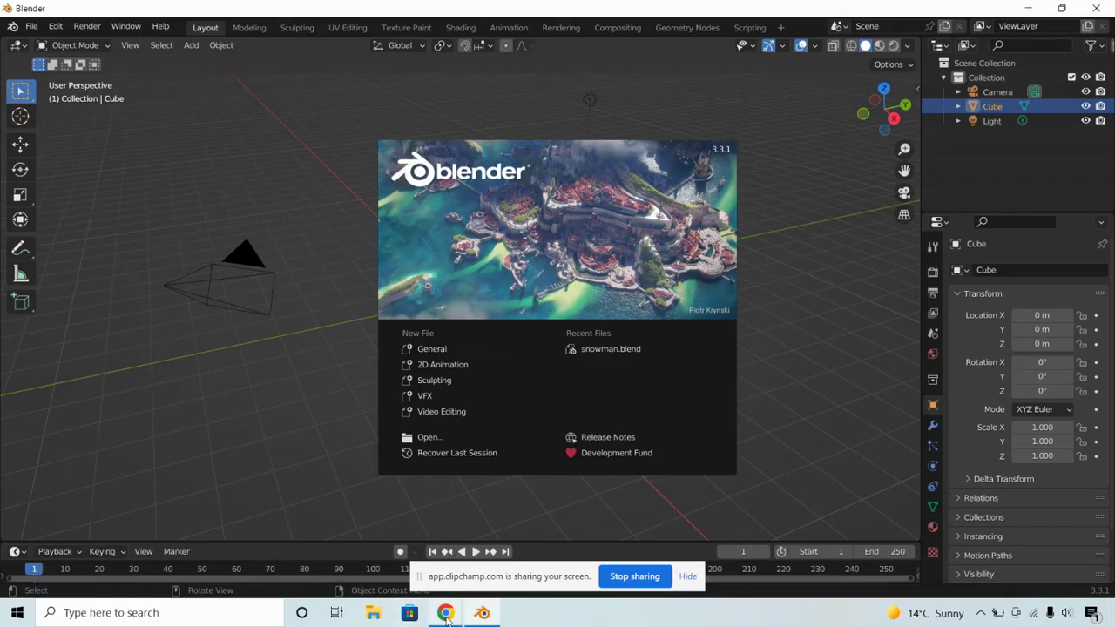
Step: Switch to Chrome and skim the YouTube video "REDEMPTION a full CG movie Made in Blender 3.0 with BREAKDOWN", pausing it at 4:28
mouse_move(445, 612)
left_click(409, 543)
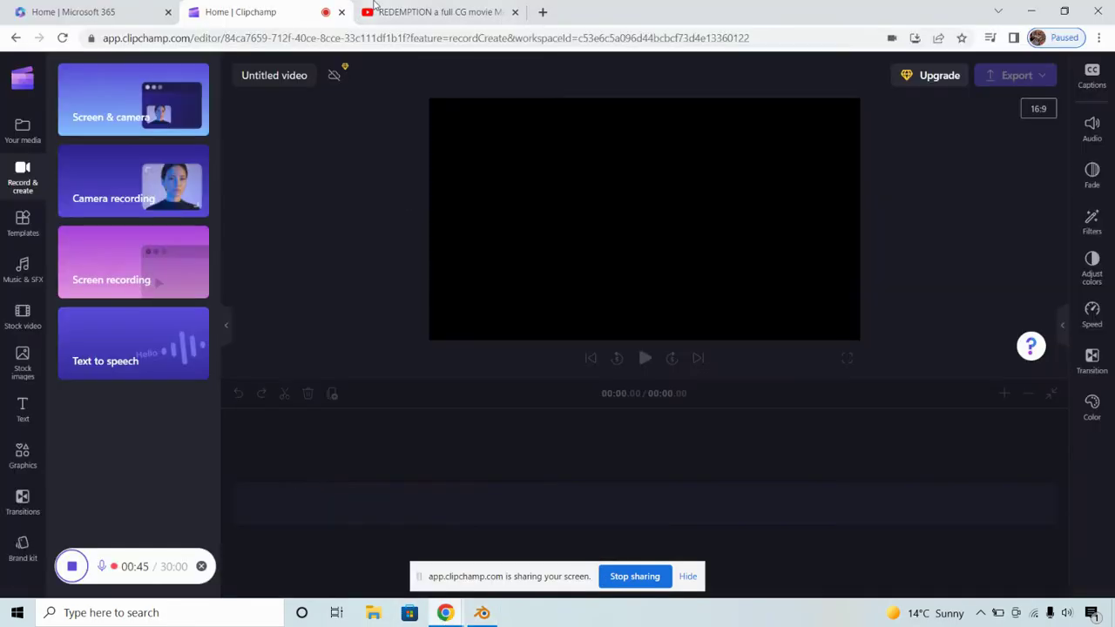
left_click(389, 11)
left_click(42, 407)
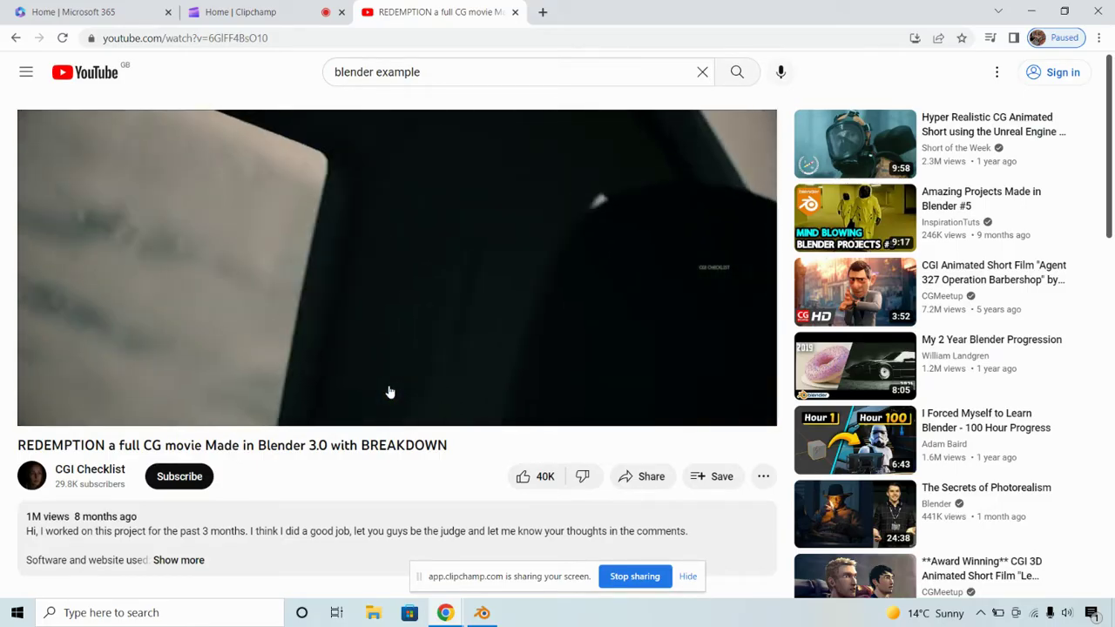
left_click(397, 394)
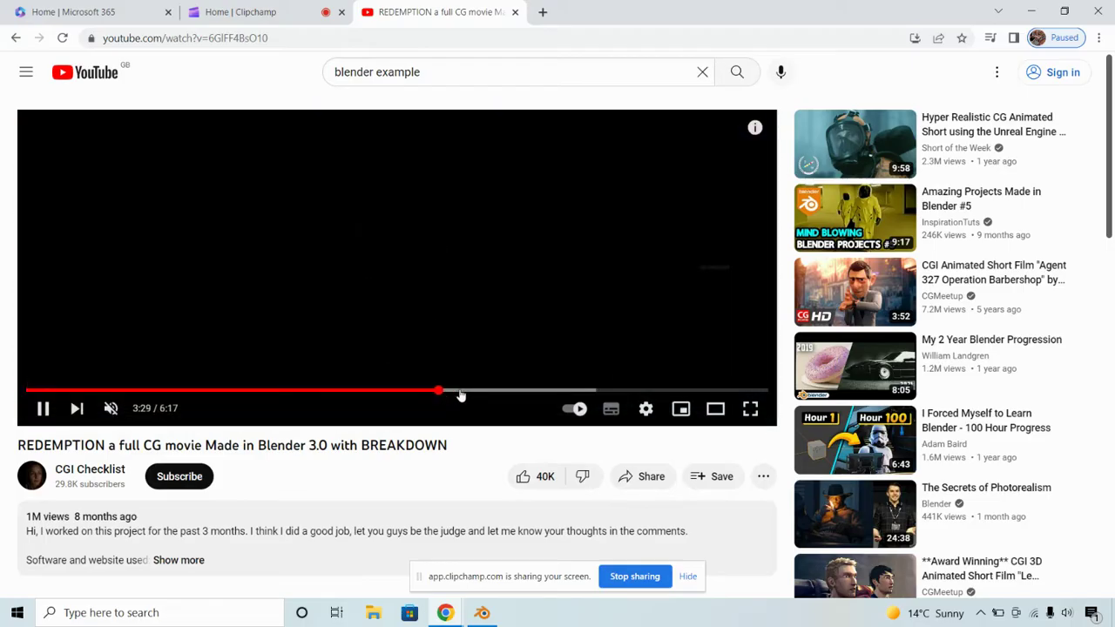
left_click(462, 393)
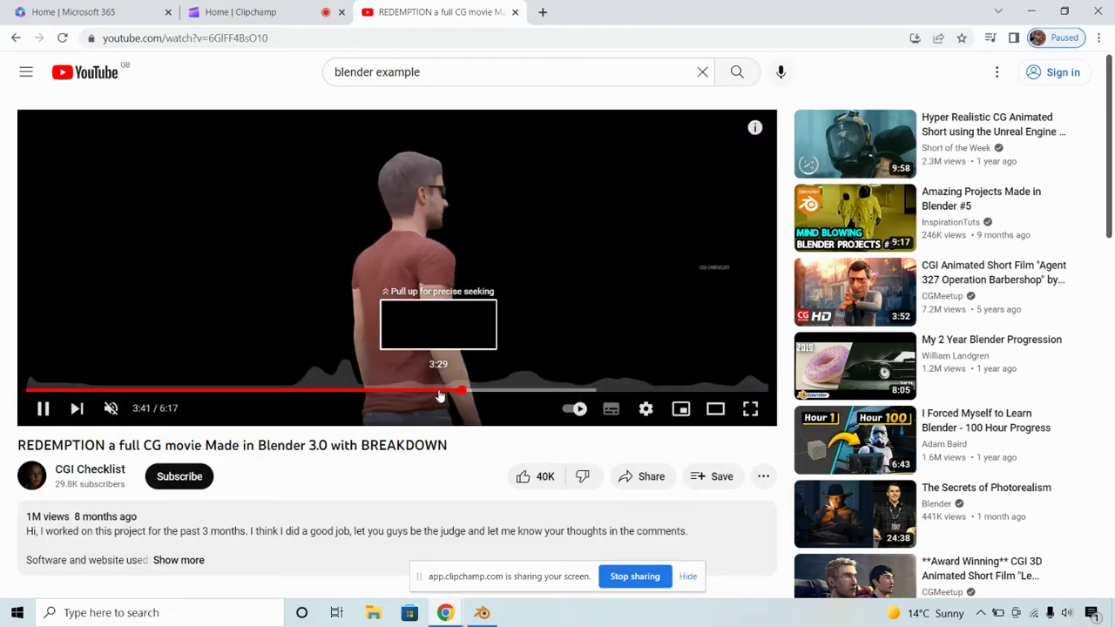
left_click_drag(437, 396, 480, 394)
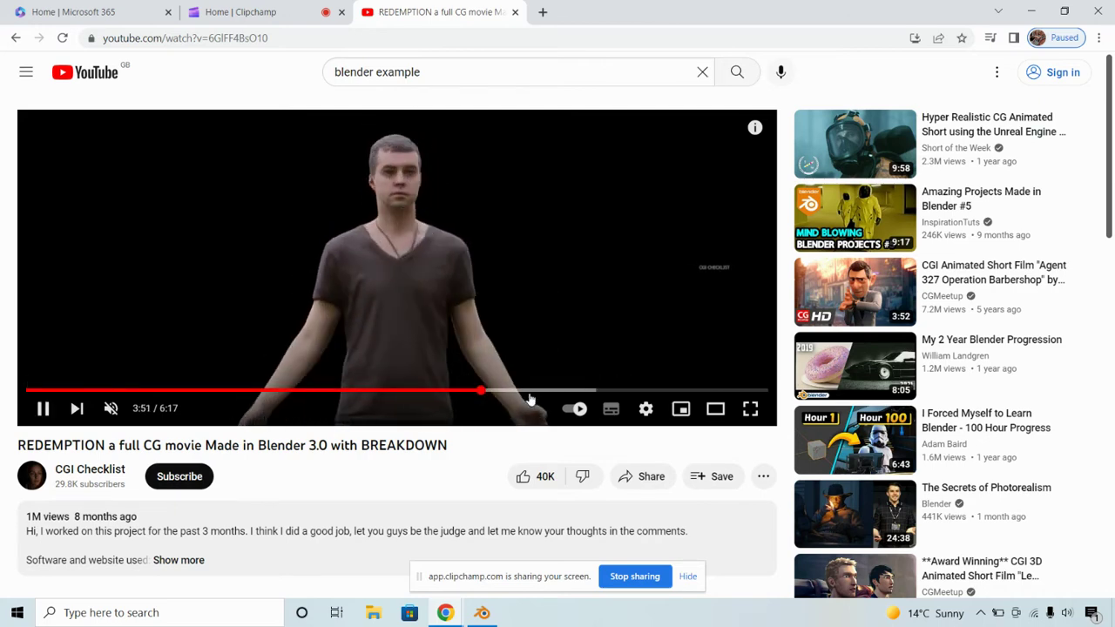
left_click(527, 392)
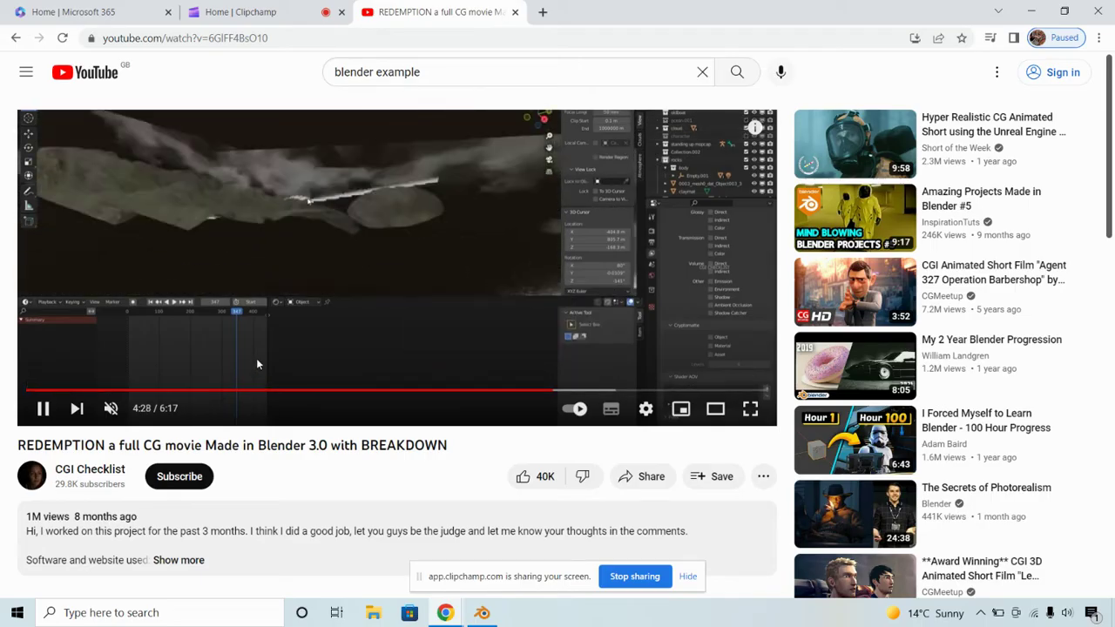
left_click(46, 415)
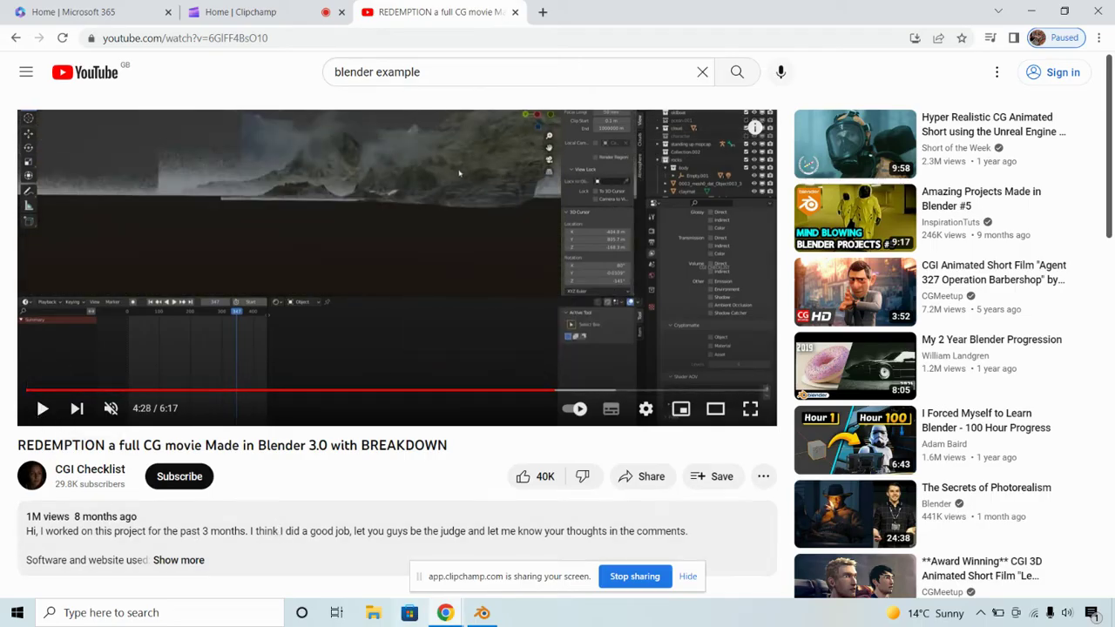
Step: Switch back to Blender, hide the screen-sharing notice and start a new General file
left_click(480, 613)
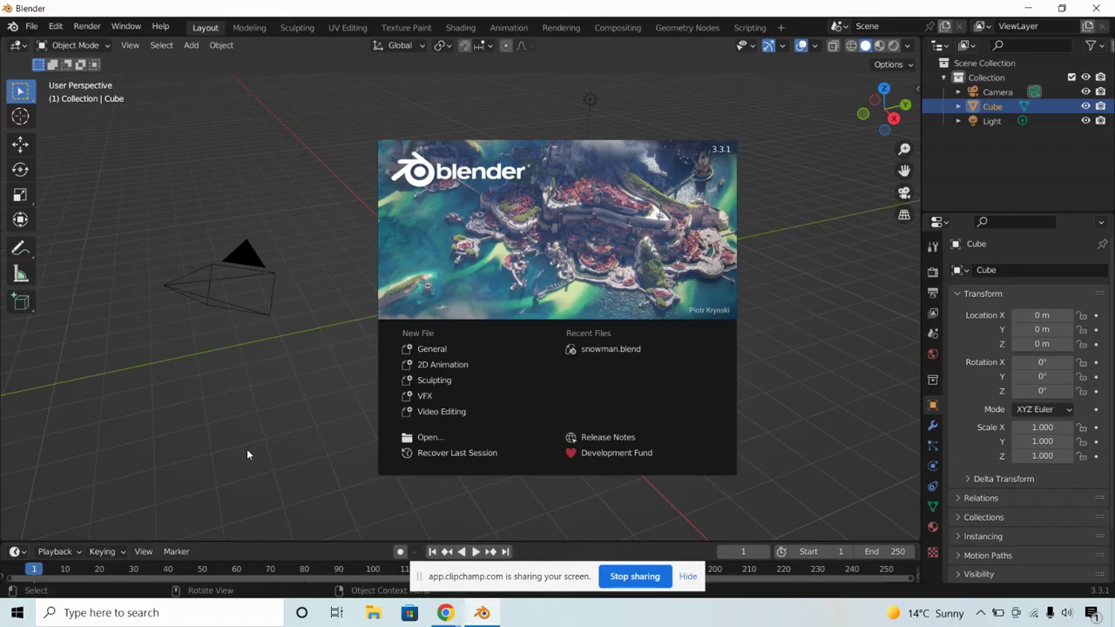
left_click(688, 577)
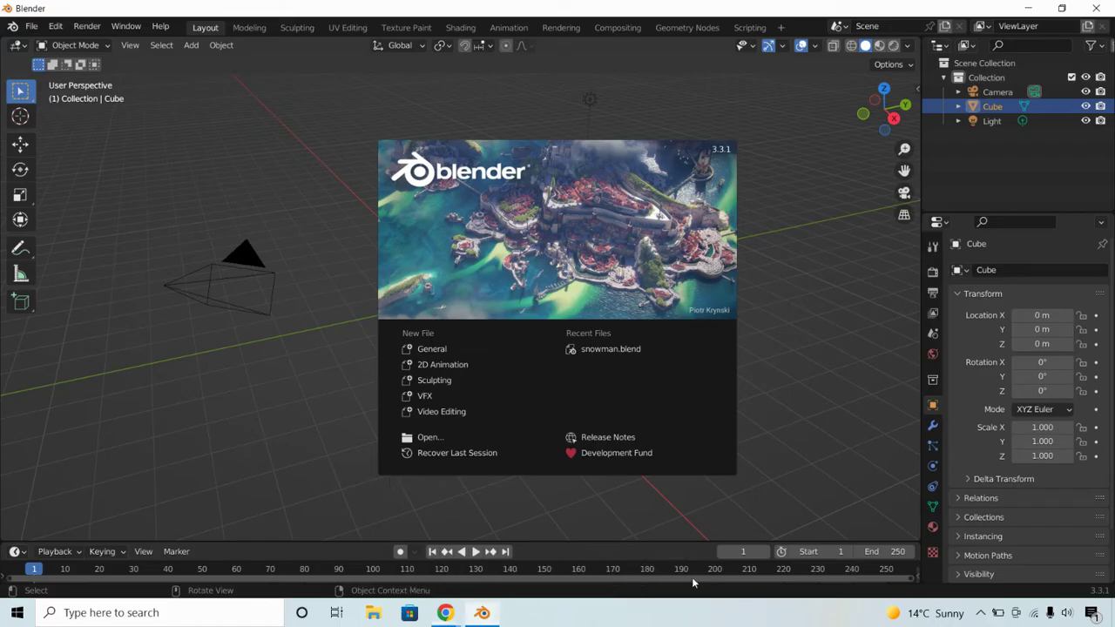
left_click(431, 349)
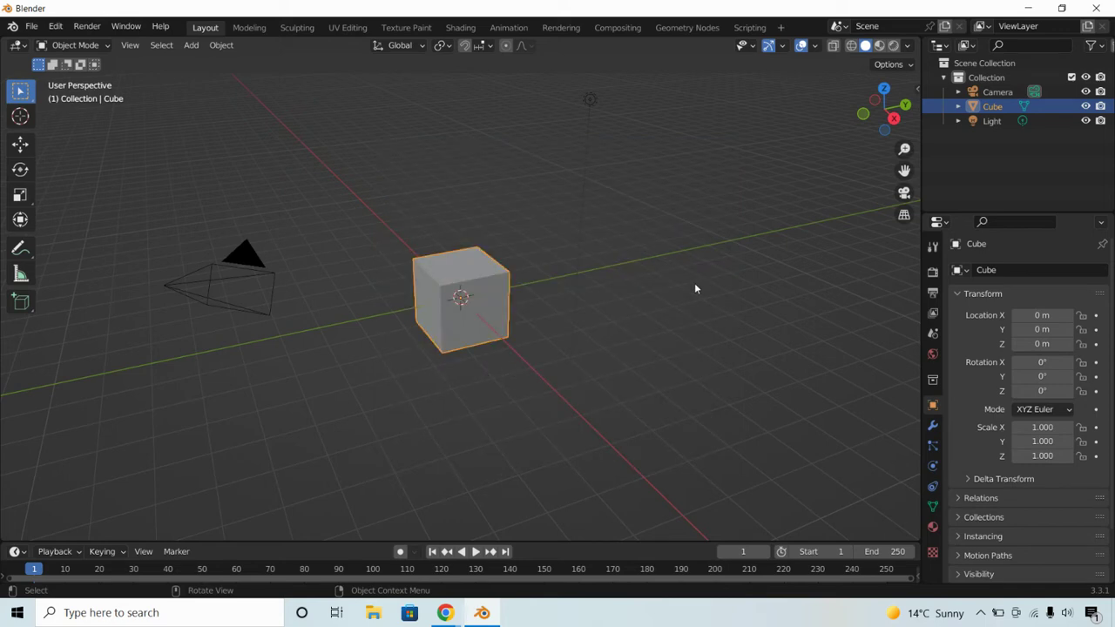
Step: Set the viewport shading to Rendered and delete the default cube
left_click(893, 46)
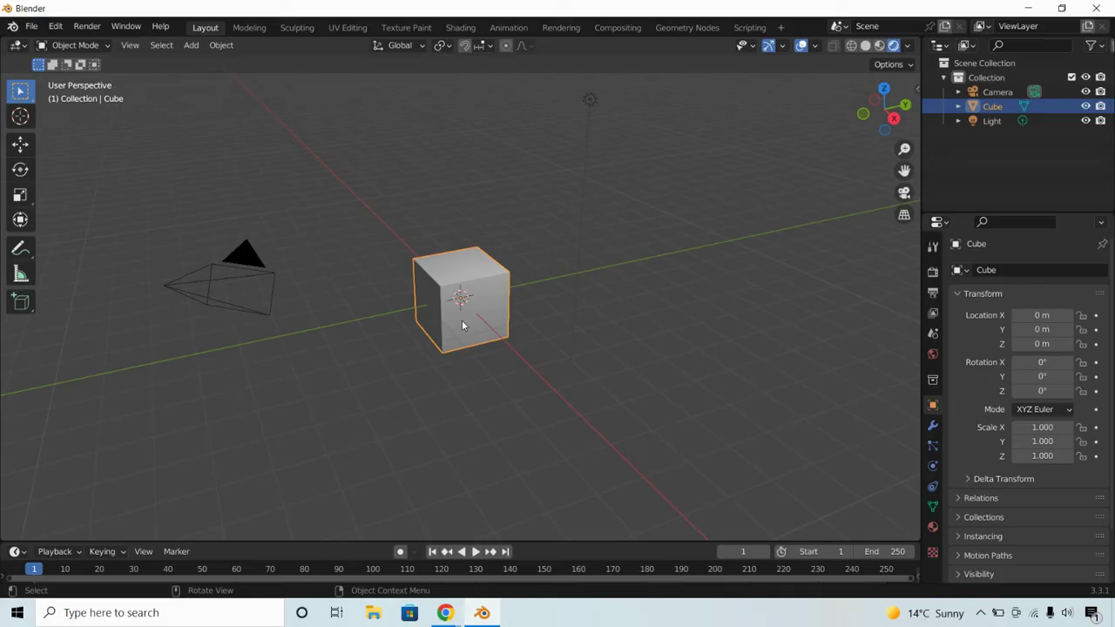
key("x")
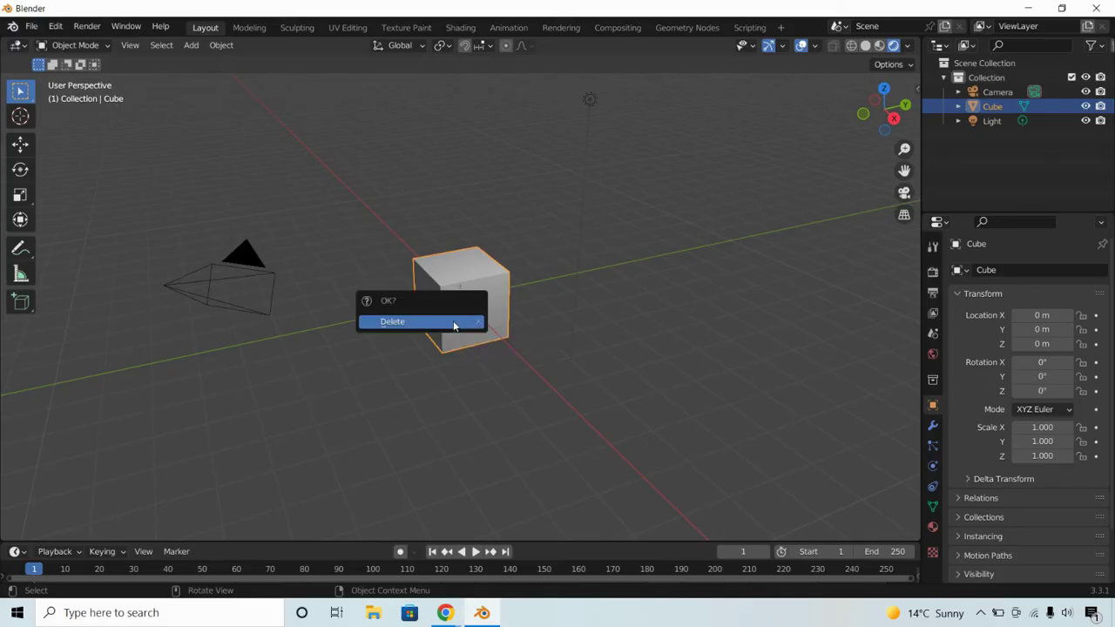
left_click(453, 322)
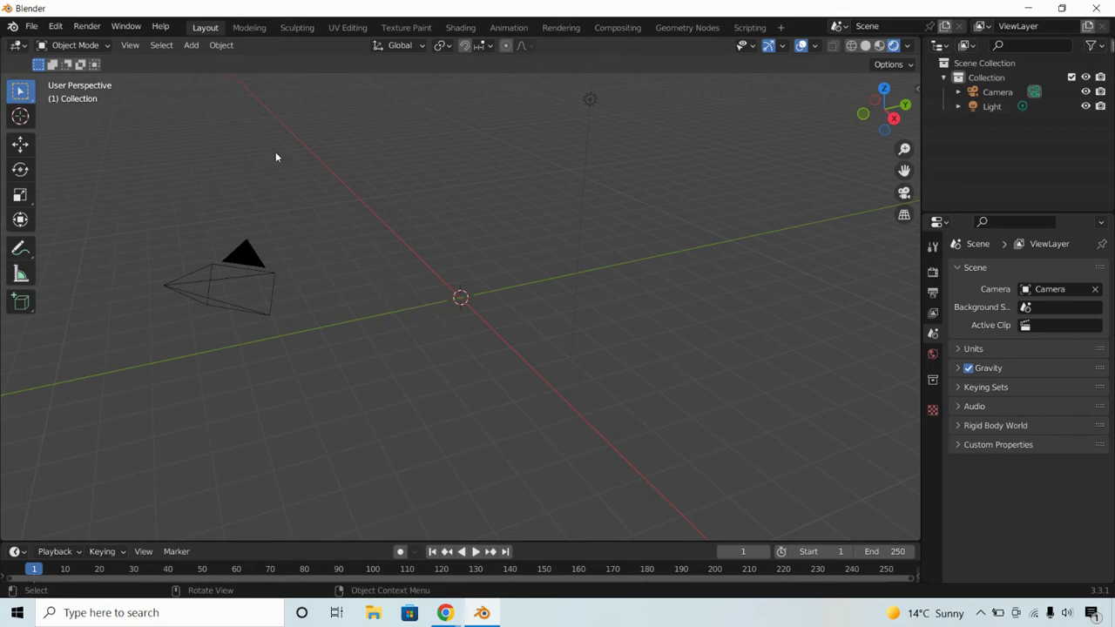
Step: Add a Monkey mesh at the scene origin
left_click(192, 49)
mouse_move(197, 63)
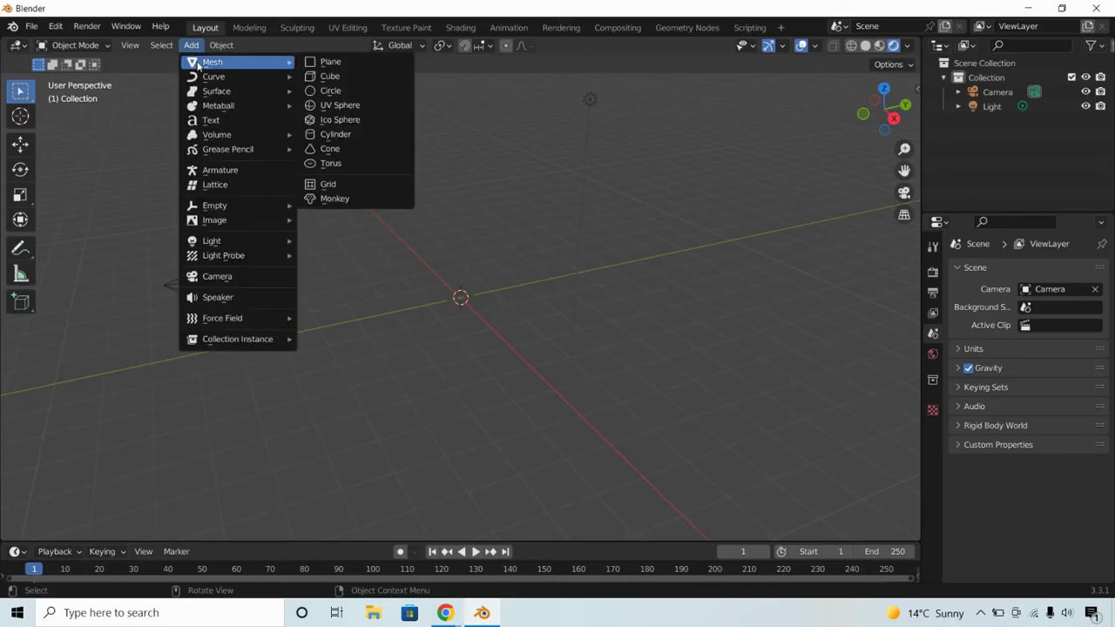
left_click(337, 198)
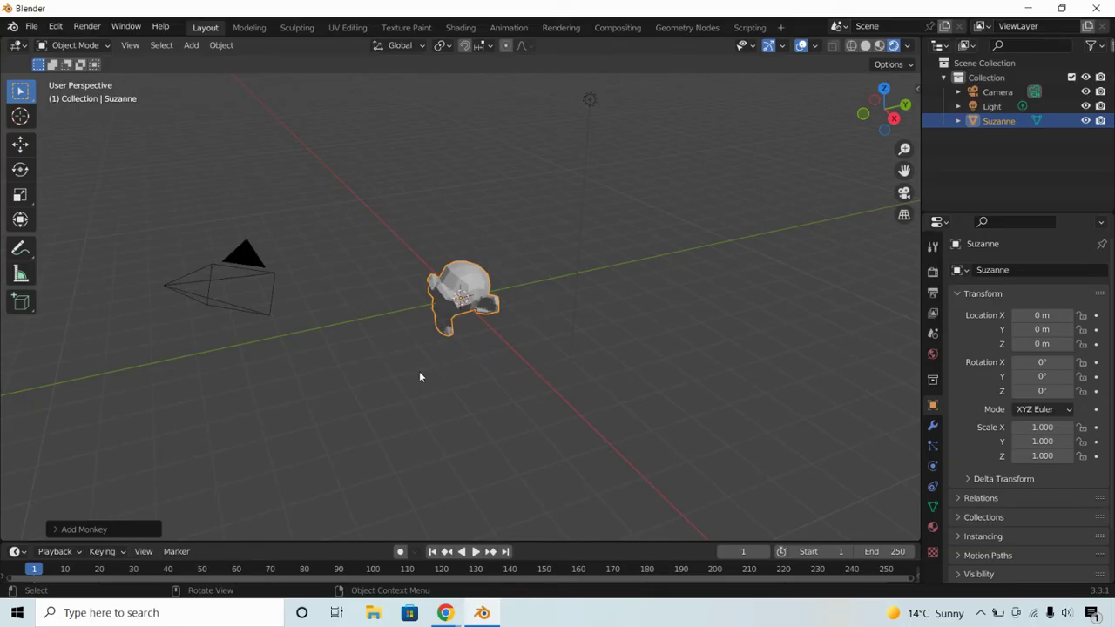
Step: Deselect everything and examine the monkey head from close up and from farther away
left_click_drag(419, 371, 746, 293)
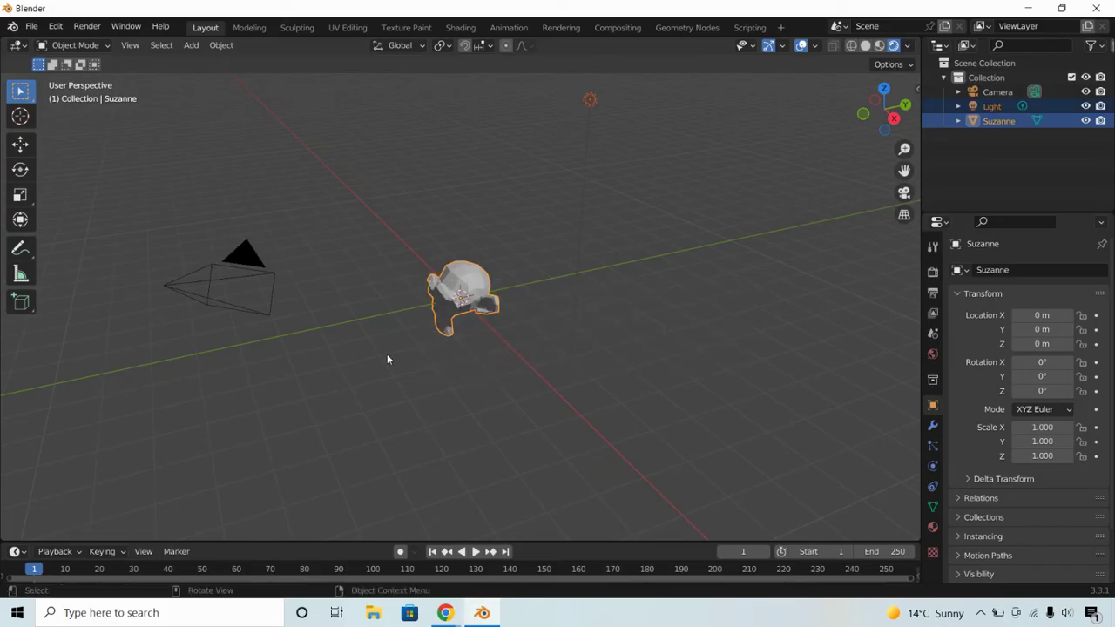
left_click_drag(371, 356, 526, 396)
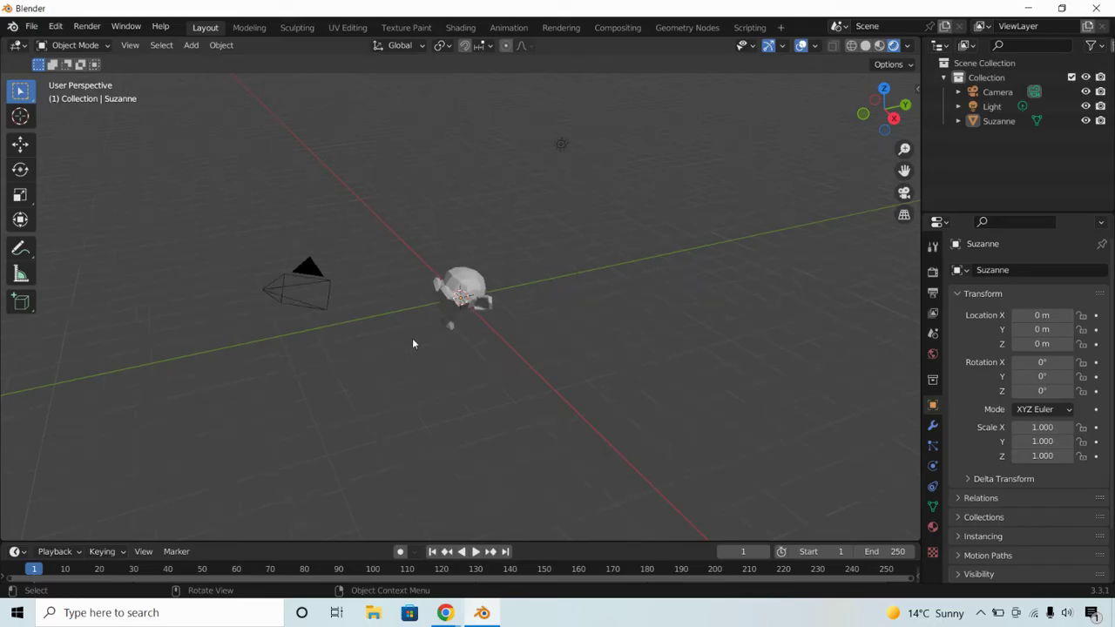
scroll(413, 344, "up", 2)
scroll(414, 349, "up", 2)
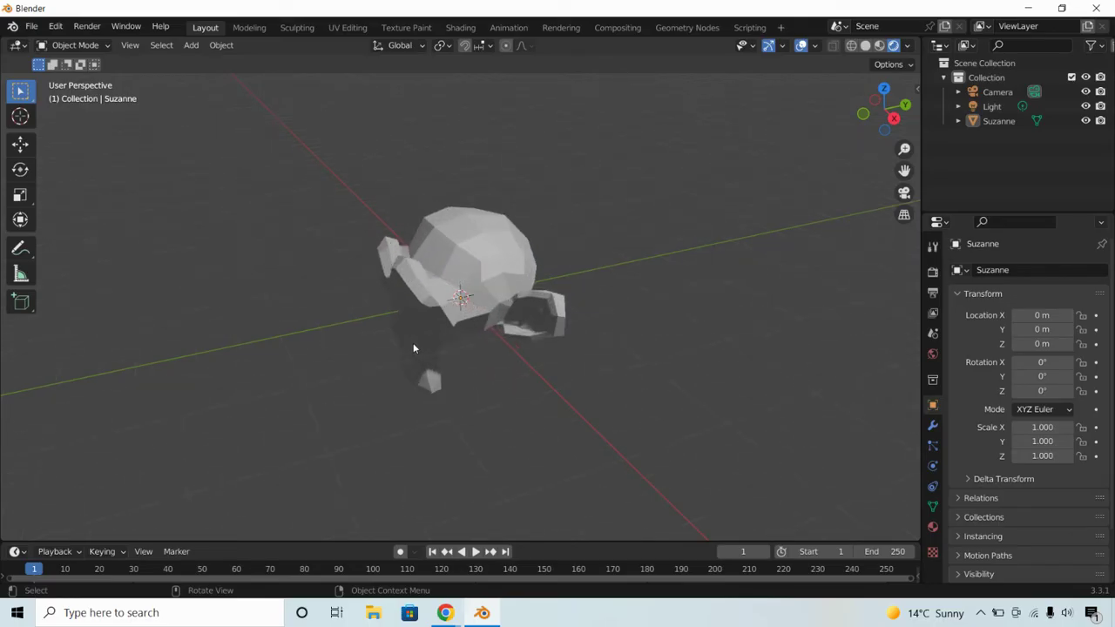
scroll(414, 348, "down", 4)
scroll(414, 349, "down", 3)
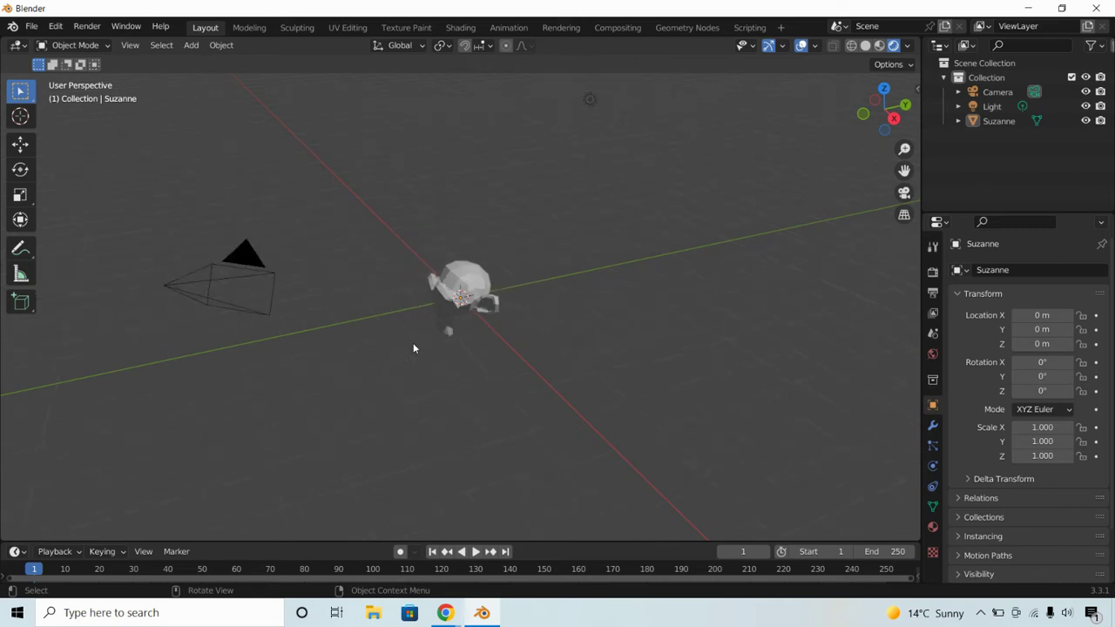
scroll(414, 349, "up", 4)
scroll(414, 349, "down", 1)
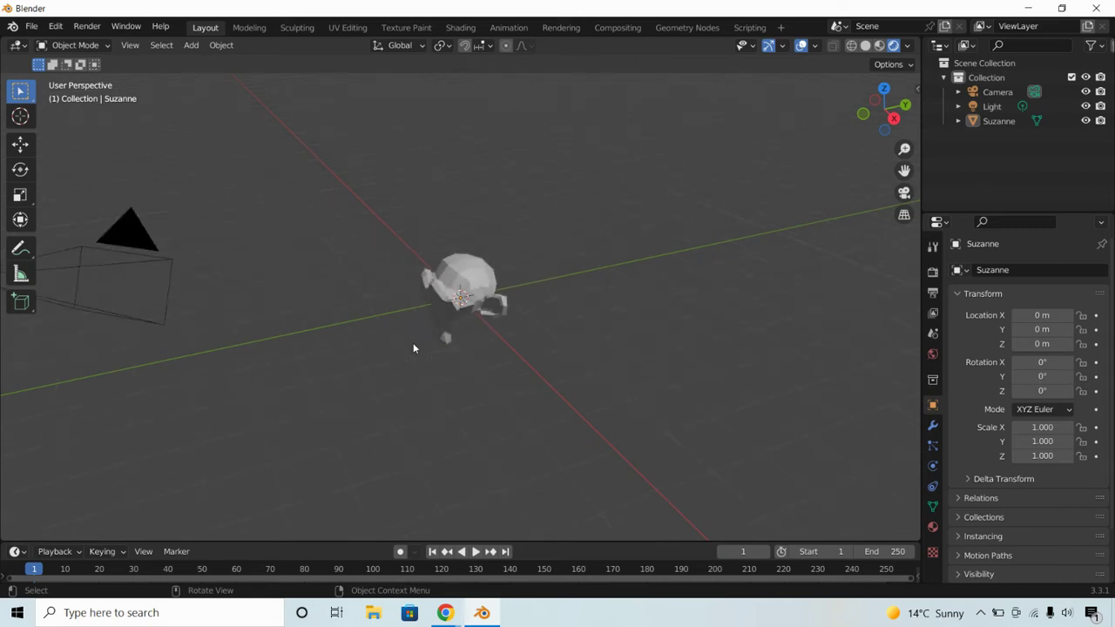
scroll(413, 349, "down", 1)
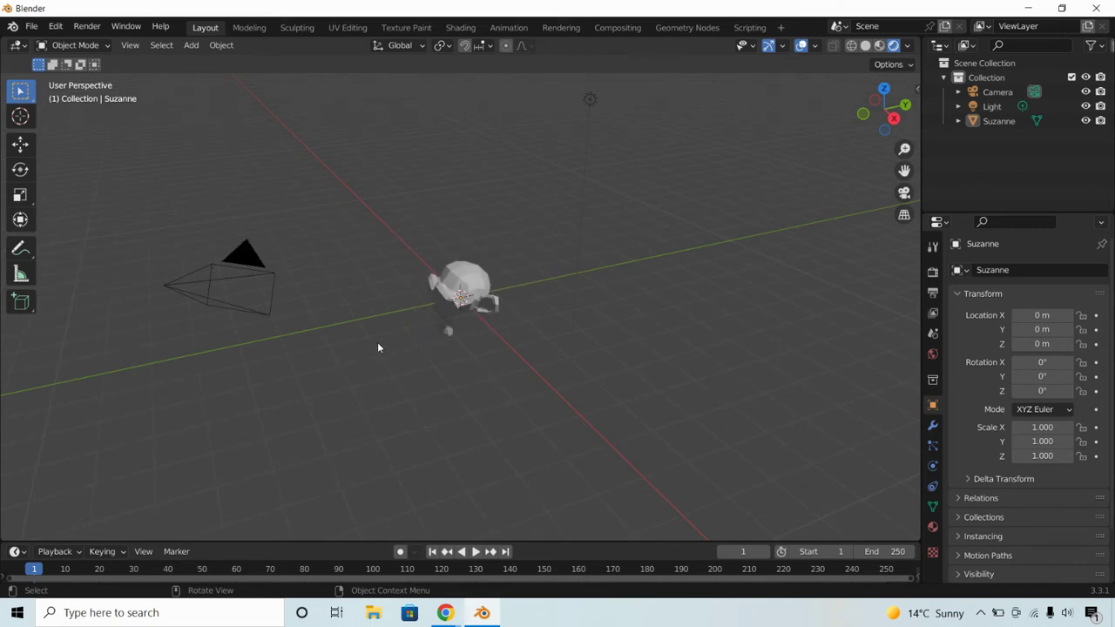
Step: Orbit around to the monkey's face and inspect it from the front at different distances
middle_click_drag(379, 348, 406, 343)
mouse_move(469, 347)
middle_mouse_down()
mouse_move(546, 336)
mouse_move(471, 343)
mouse_move(442, 332)
mouse_move(466, 343)
mouse_move(457, 337)
middle_mouse_up()
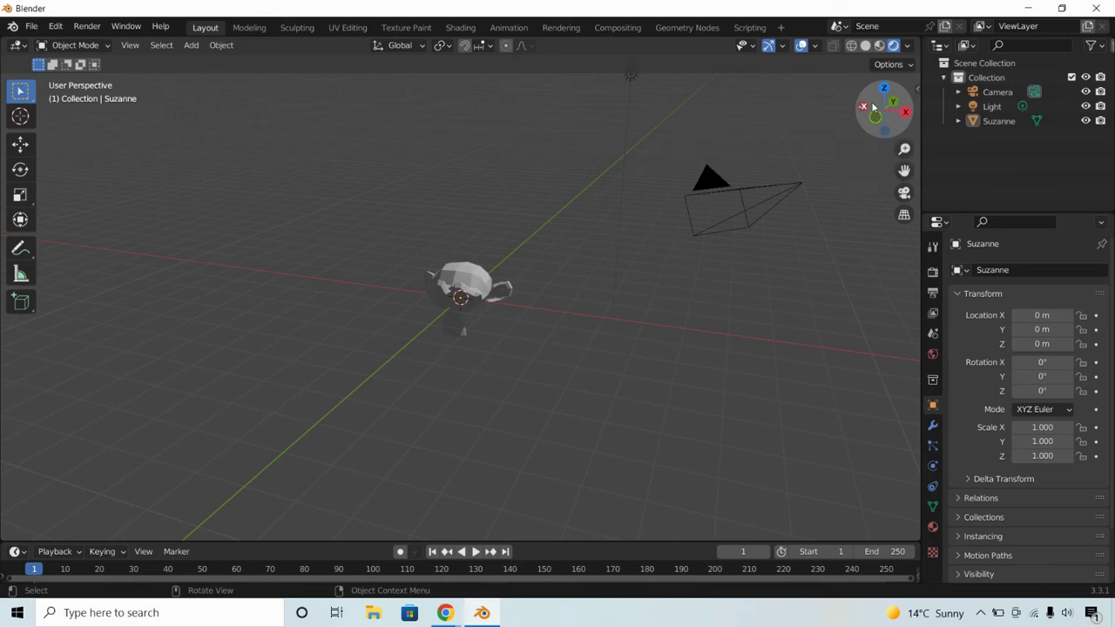
left_click_drag(876, 102, 901, 97)
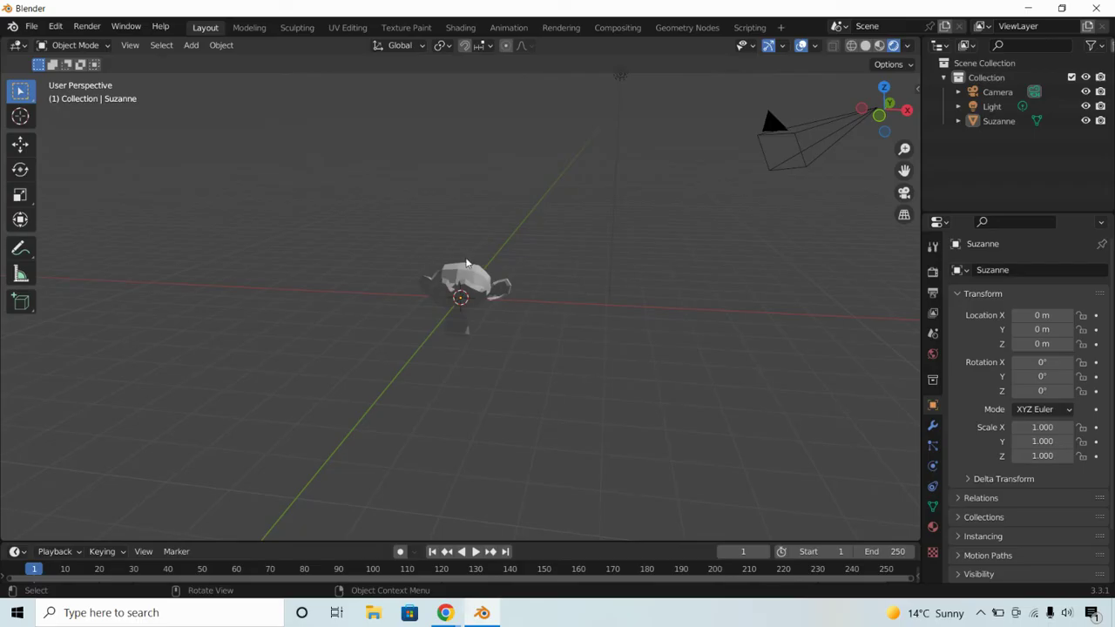
middle_click_drag(467, 263, 462, 290)
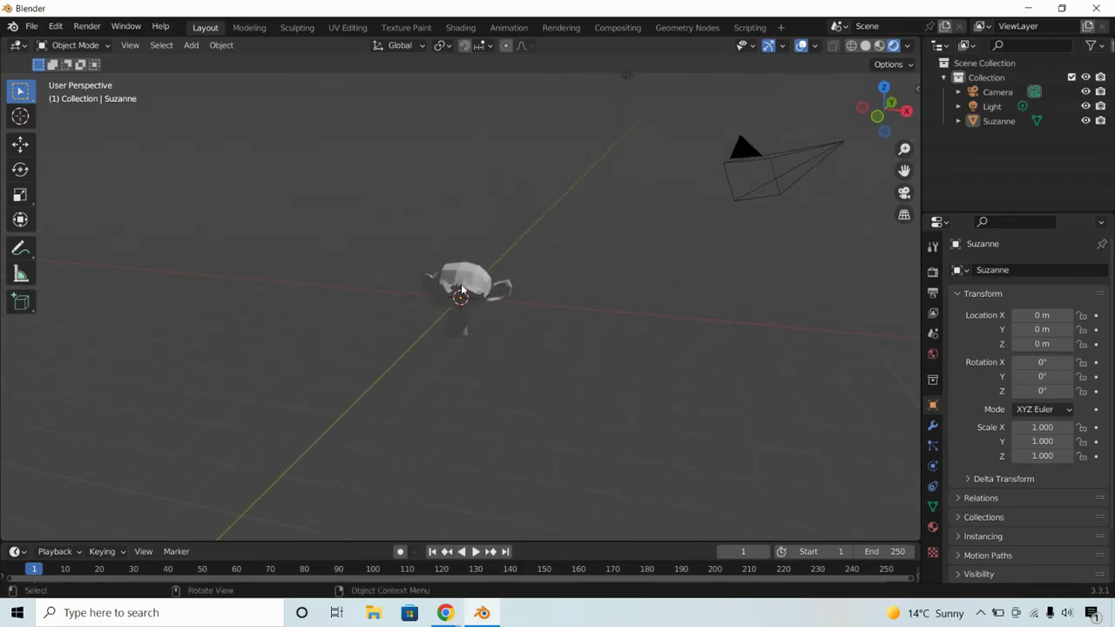
scroll(462, 290, "up", 8)
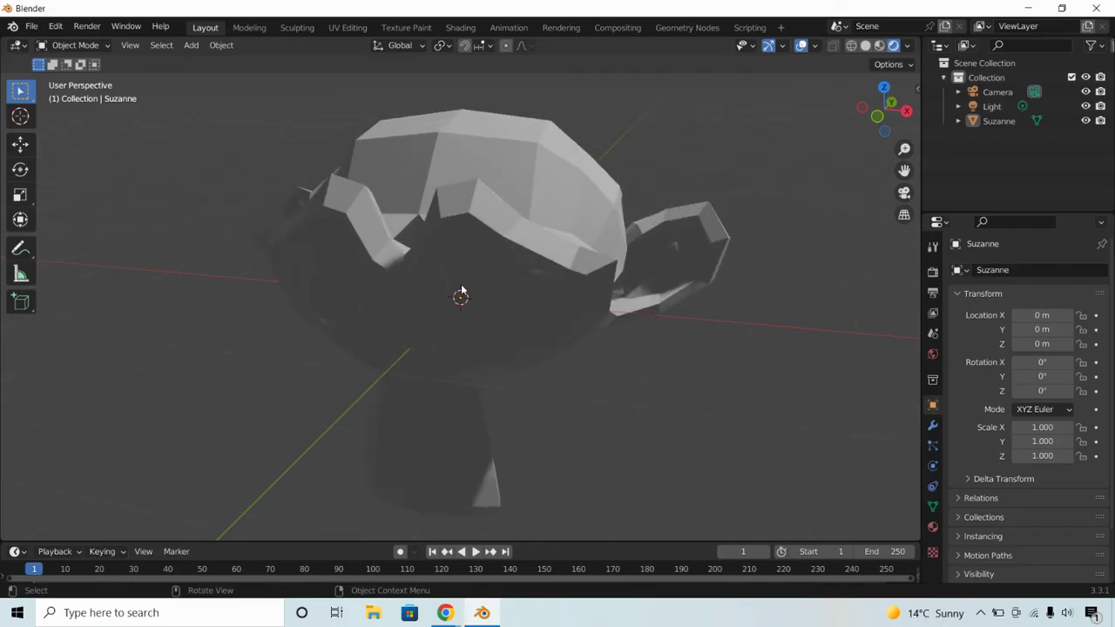
scroll(461, 290, "down", 6)
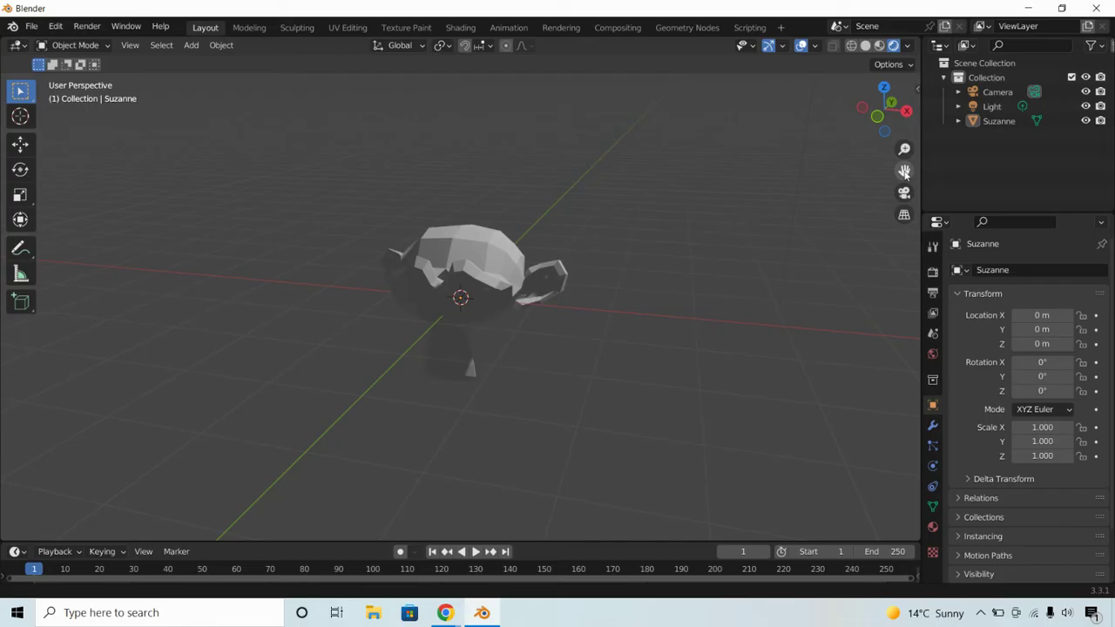
left_click_drag(905, 172, 26, 171)
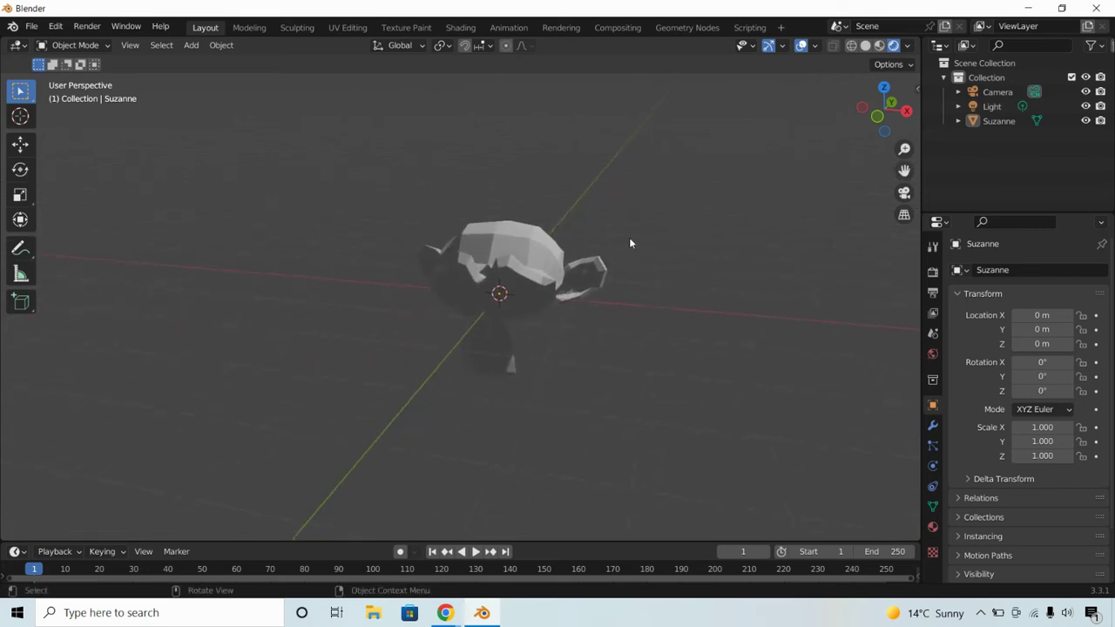
middle_click_drag(331, 256, 366, 257)
scroll(414, 294, "up", 4)
scroll(414, 295, "down", 5)
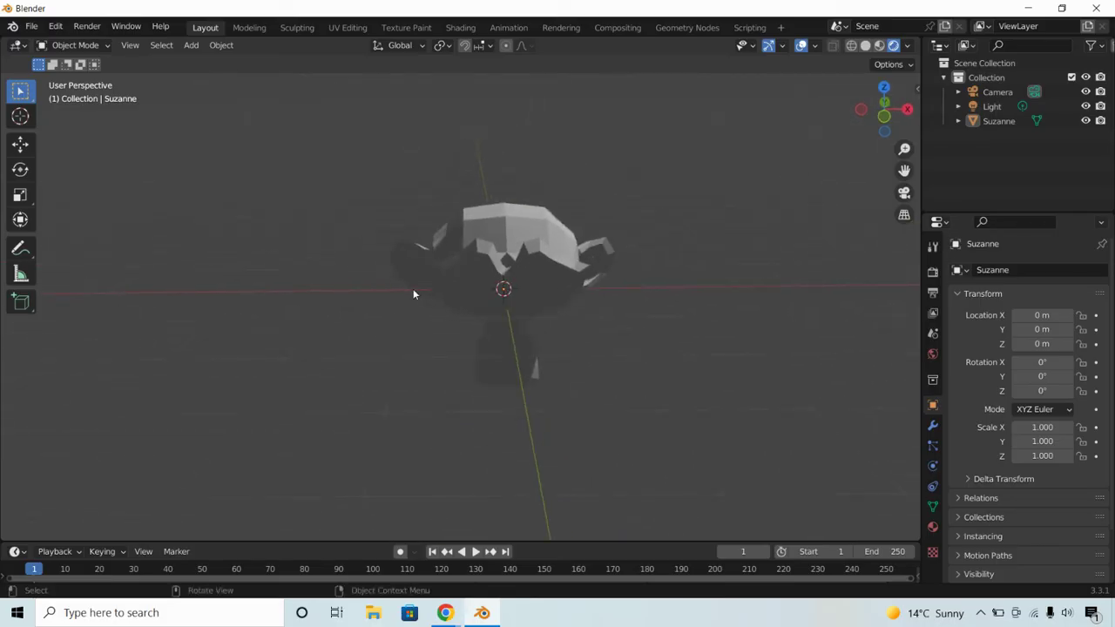
scroll(413, 294, "down", 2)
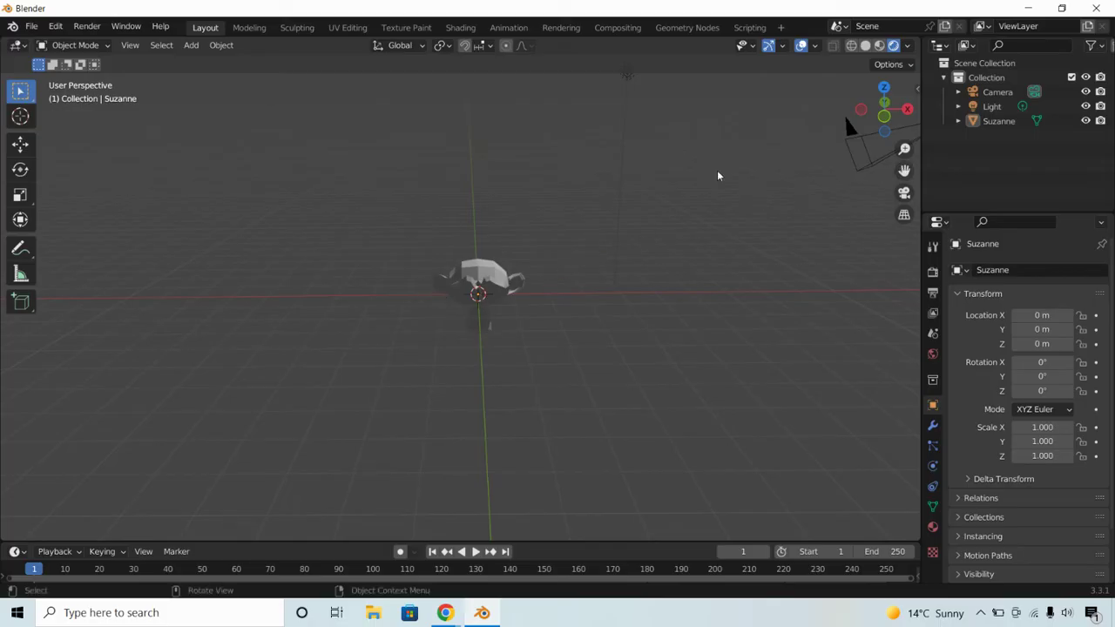
Step: Move the light in front of the monkey head, to about X -3.24 m, Y -4.63 m and Z 5.27 m
left_click_drag(904, 171, 905, 202)
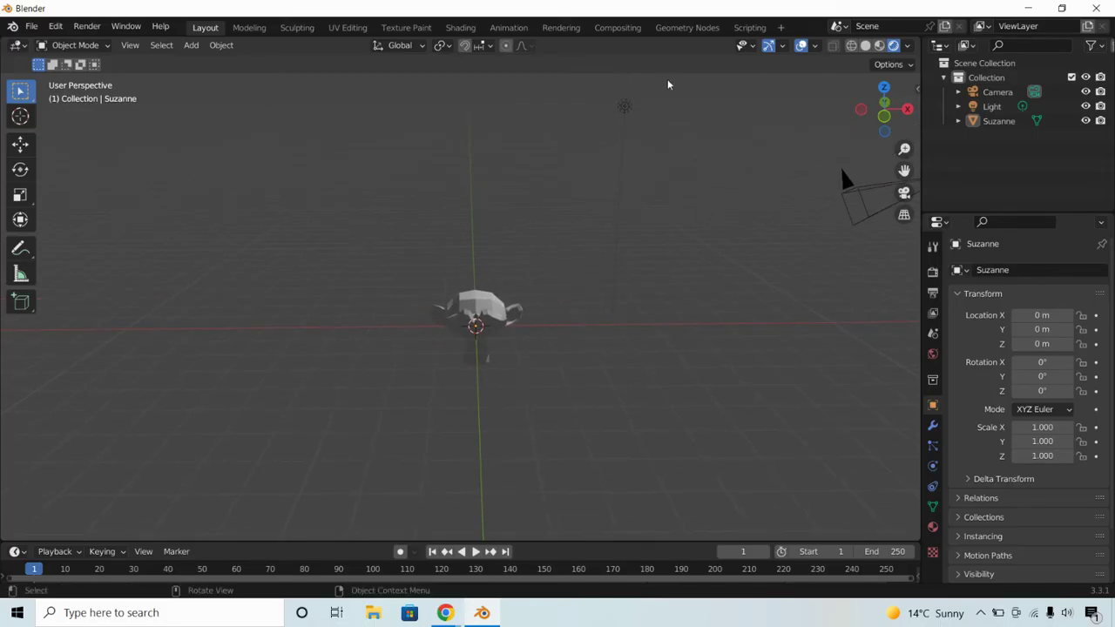
left_click(625, 108)
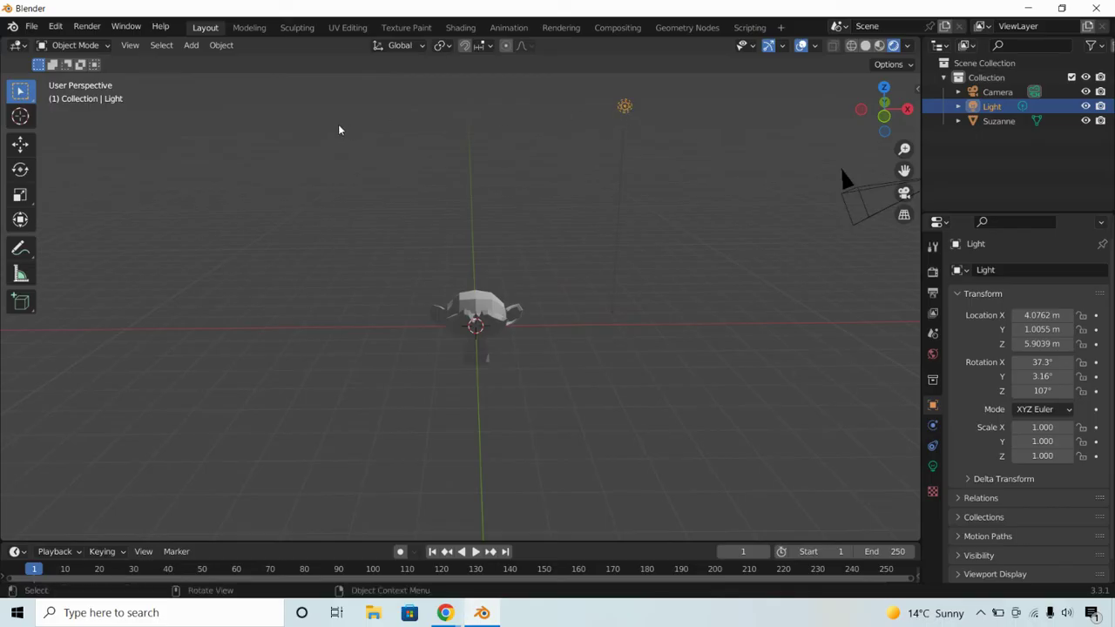
left_click(19, 146)
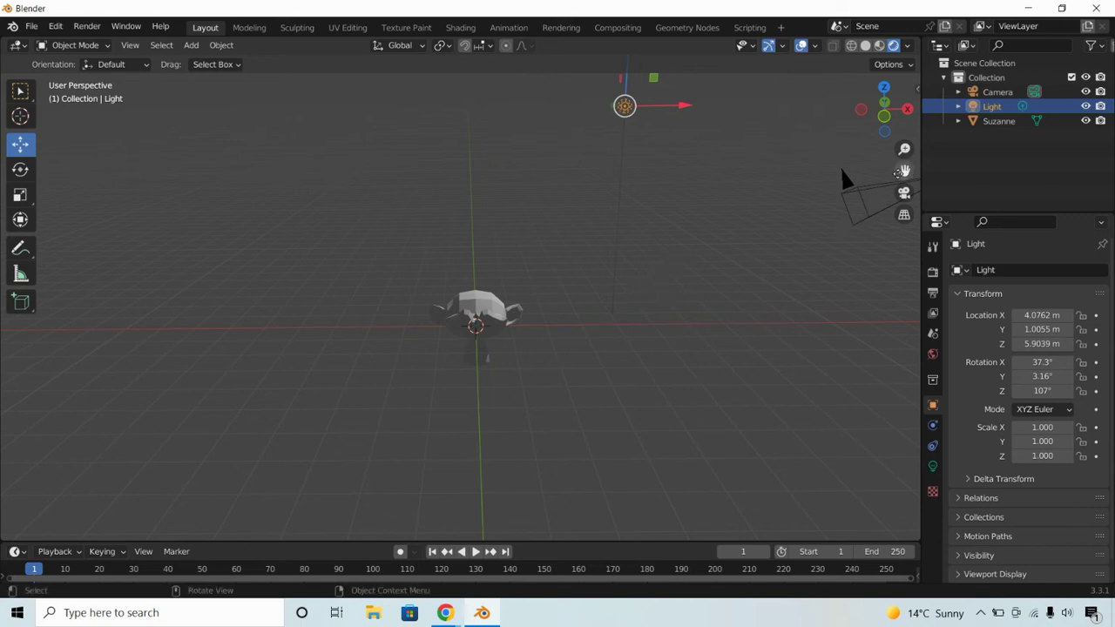
left_click_drag(691, 205, 673, 233)
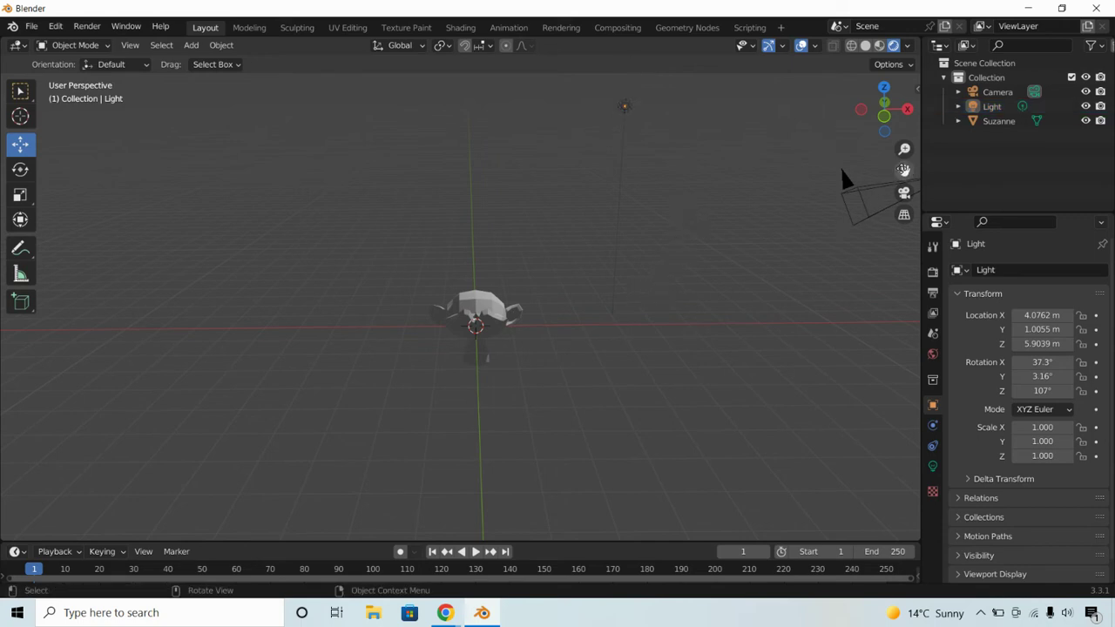
left_click(626, 109)
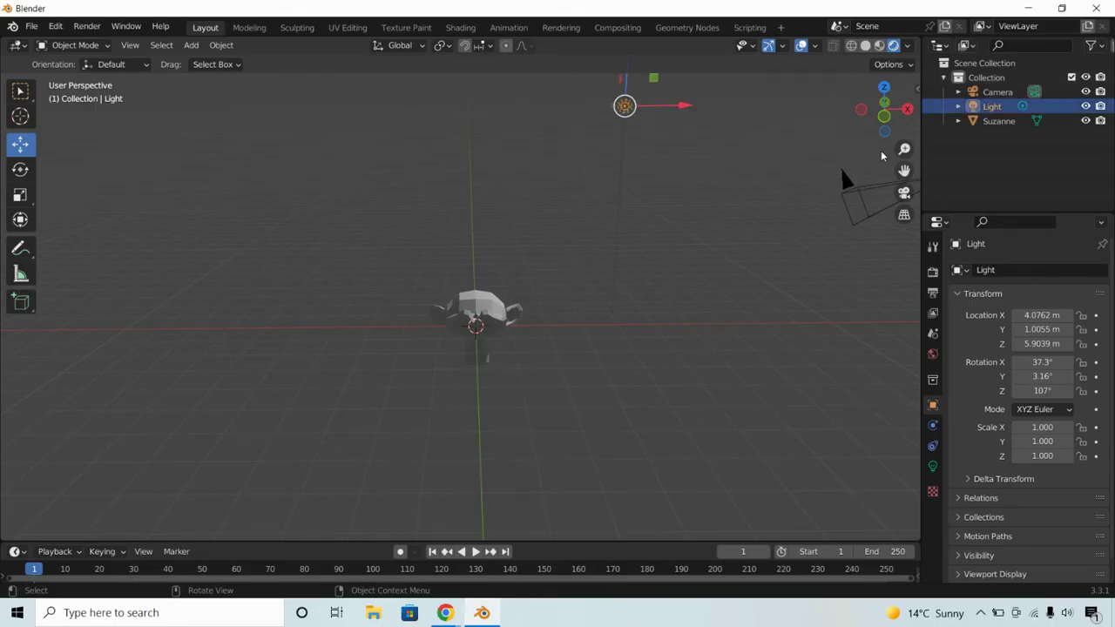
left_click_drag(904, 171, 836, 263)
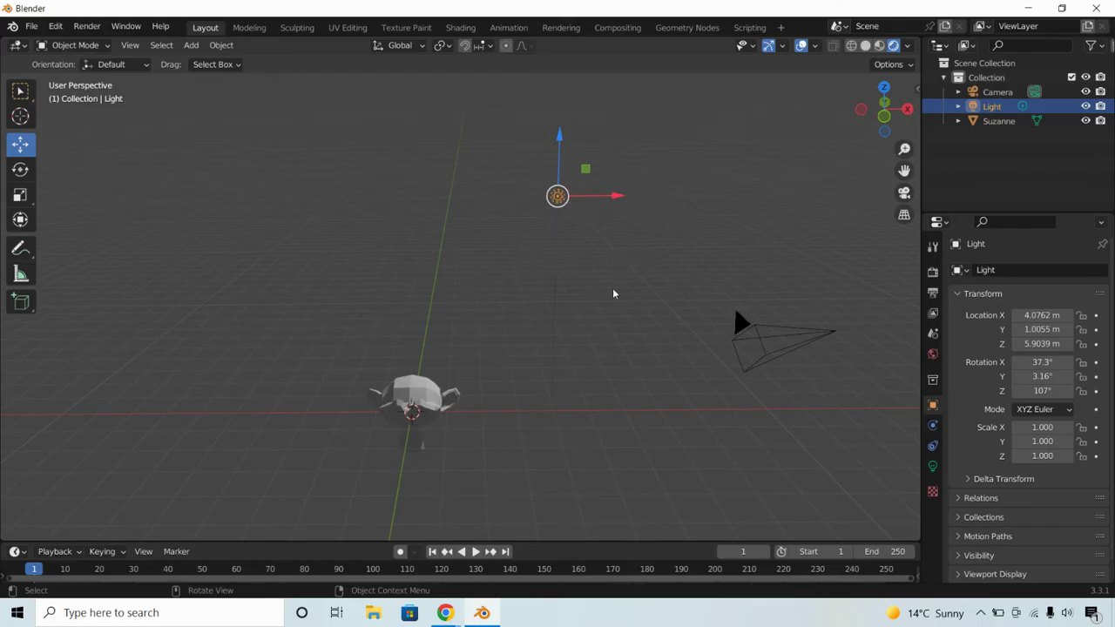
middle_click_drag(613, 294, 514, 297)
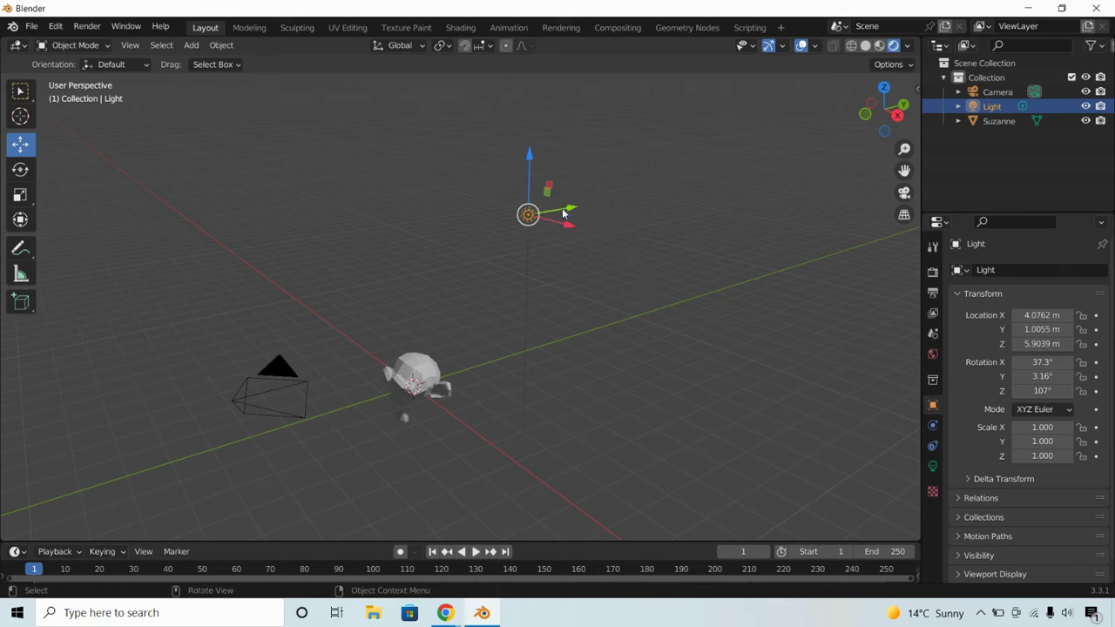
left_click_drag(563, 213, 356, 384)
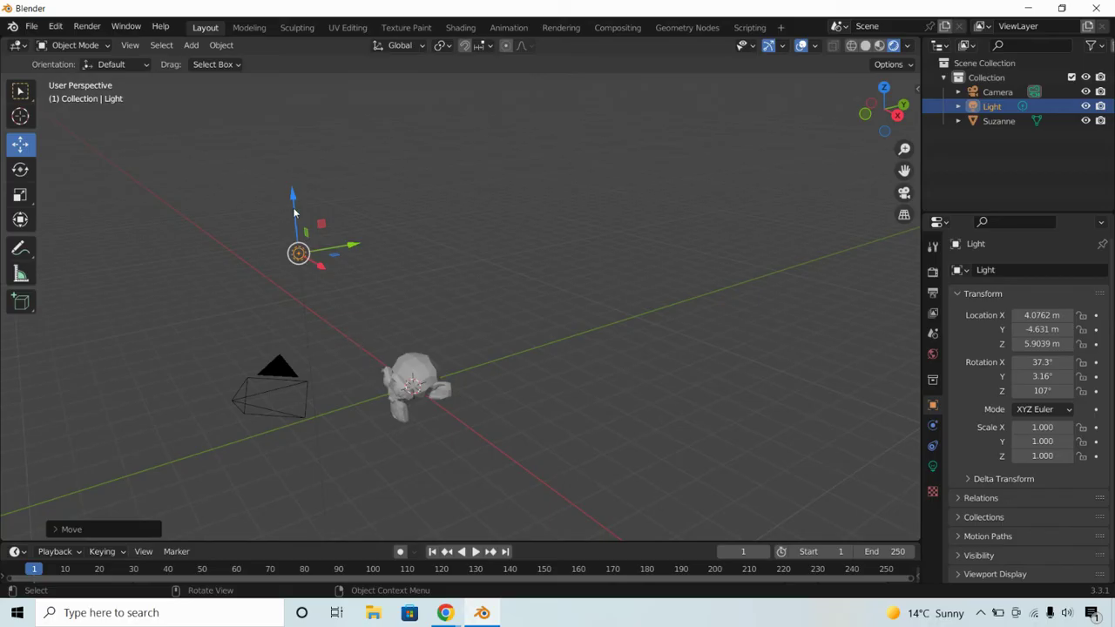
left_click_drag(293, 212, 314, 239)
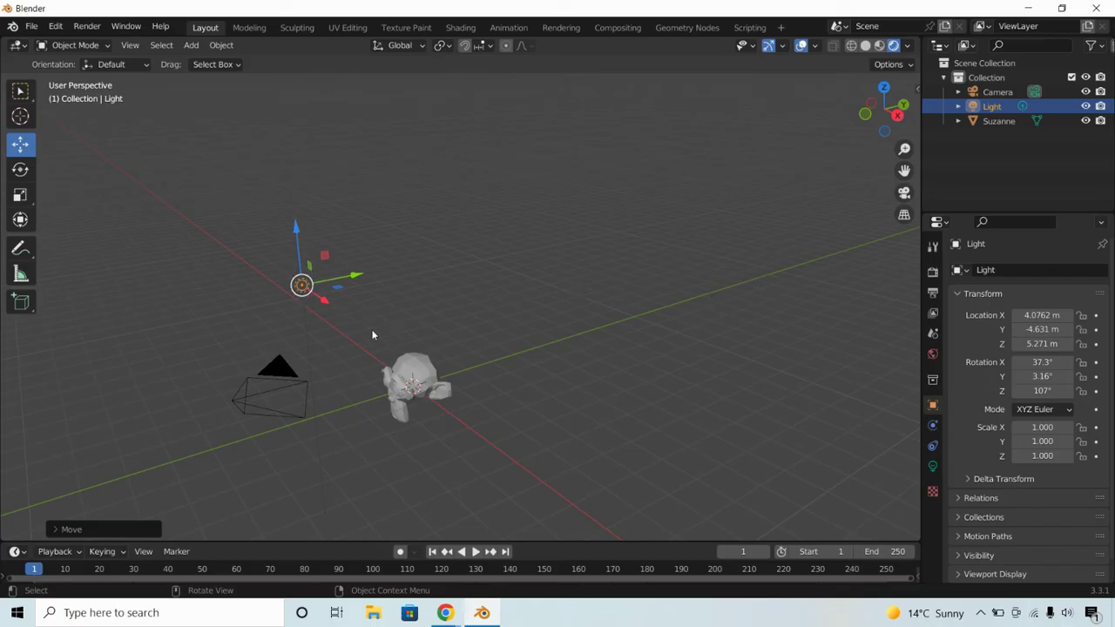
middle_click_drag(333, 343, 425, 325)
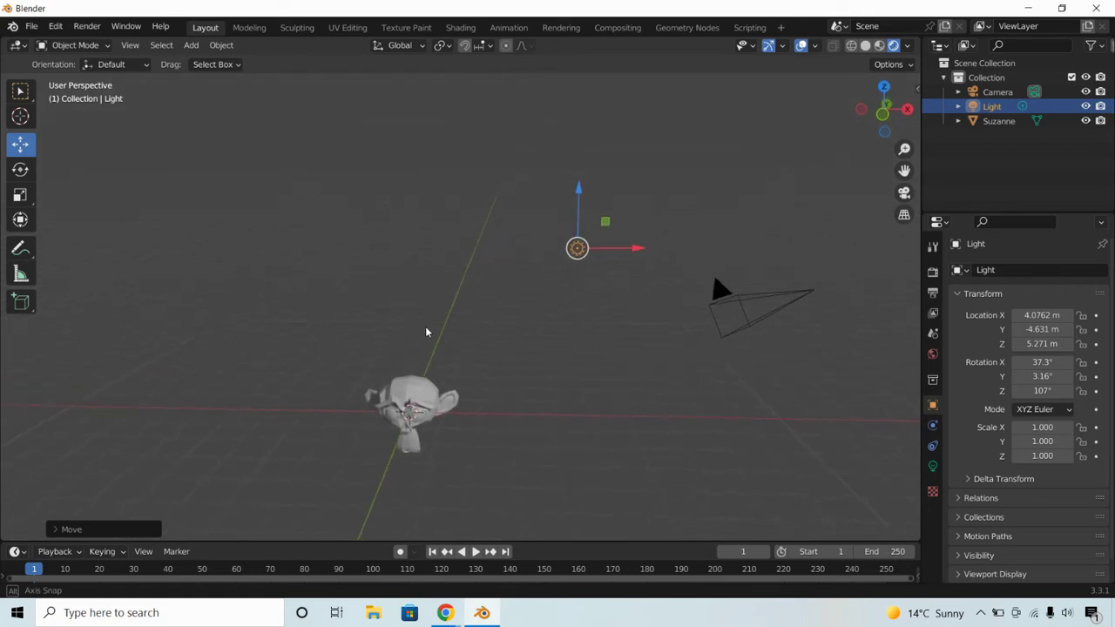
left_click_drag(602, 251, 236, 290)
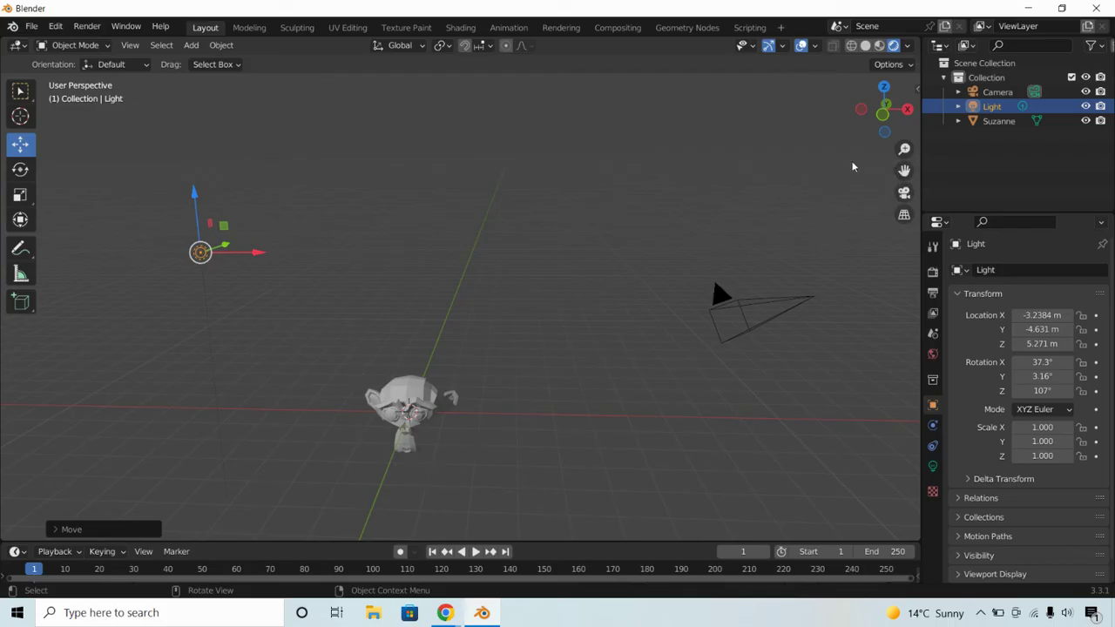
Step: Add a Cone mesh and raise it onto the top of the monkey's head, to about Z 1.62 m
left_click_drag(904, 170, 52, 95)
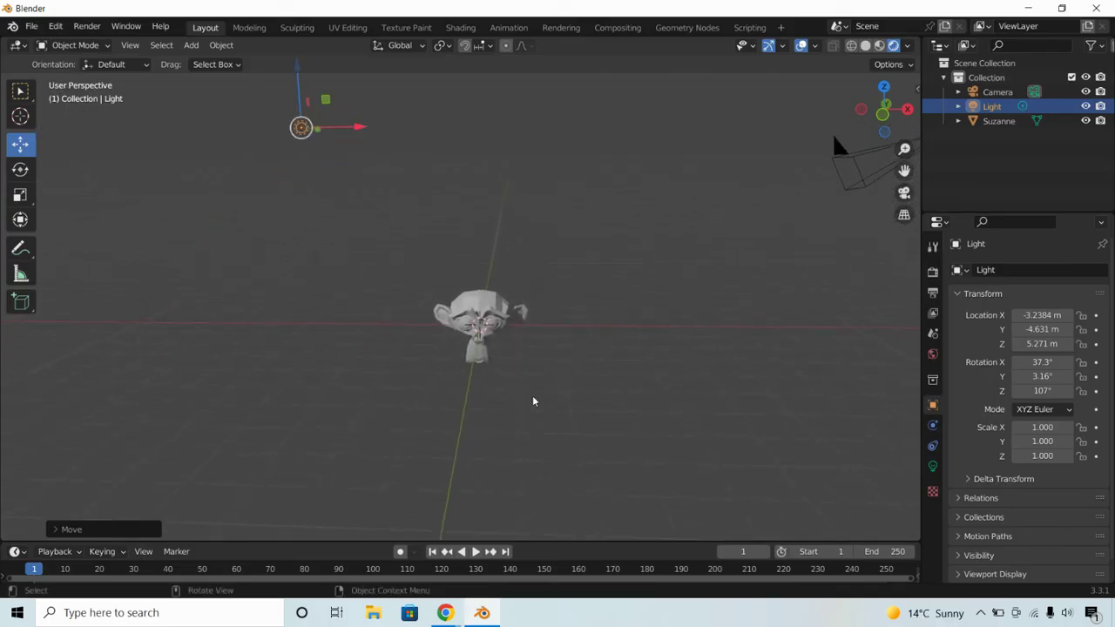
scroll(514, 349, "up", 3)
scroll(522, 363, "down", 2)
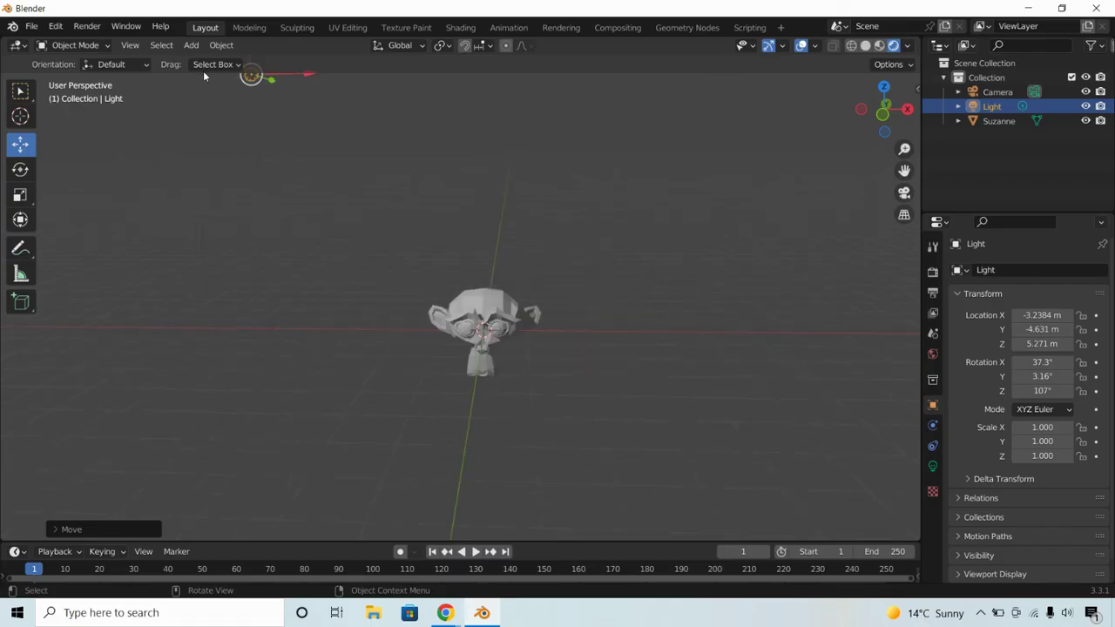
left_click(190, 45)
mouse_move(192, 65)
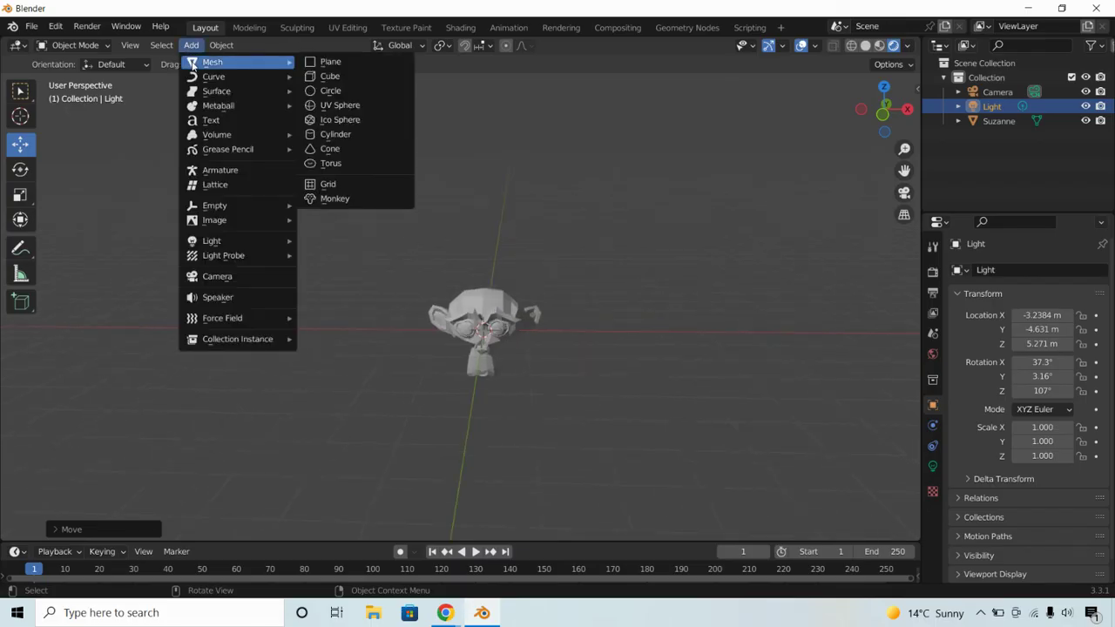
left_click(330, 149)
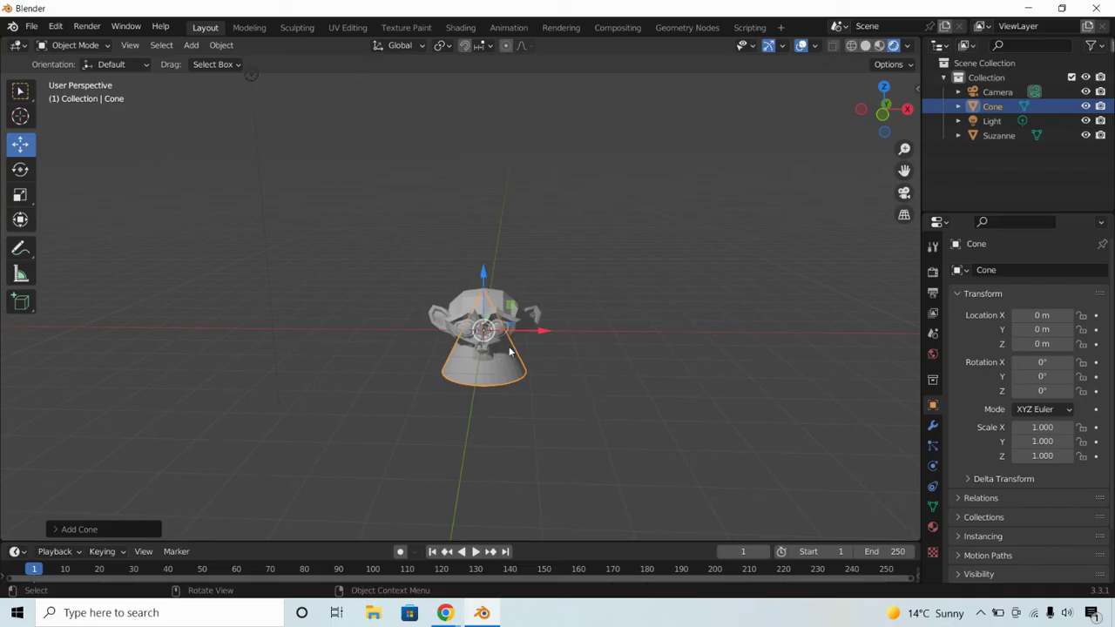
middle_click_drag(407, 325, 373, 318)
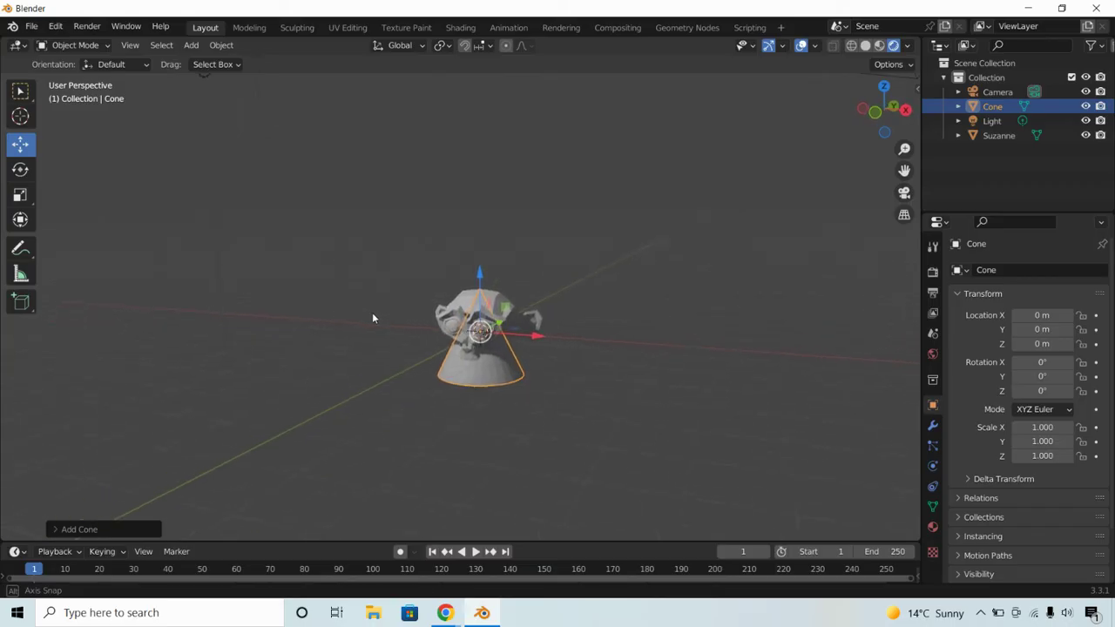
scroll(374, 317, "up", 2)
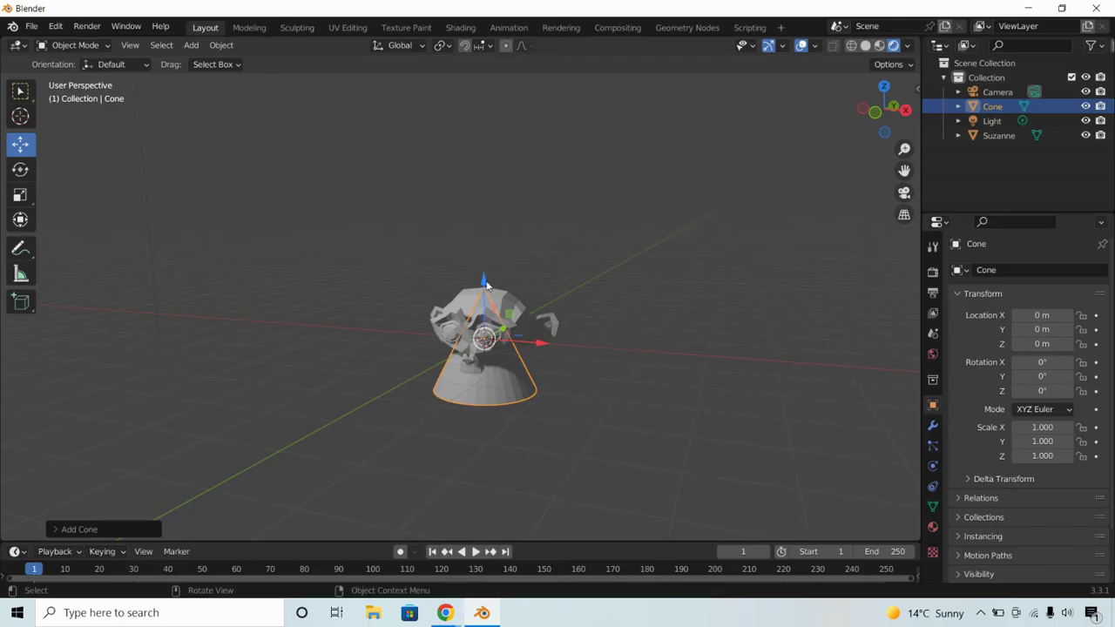
left_click_drag(485, 289, 483, 195)
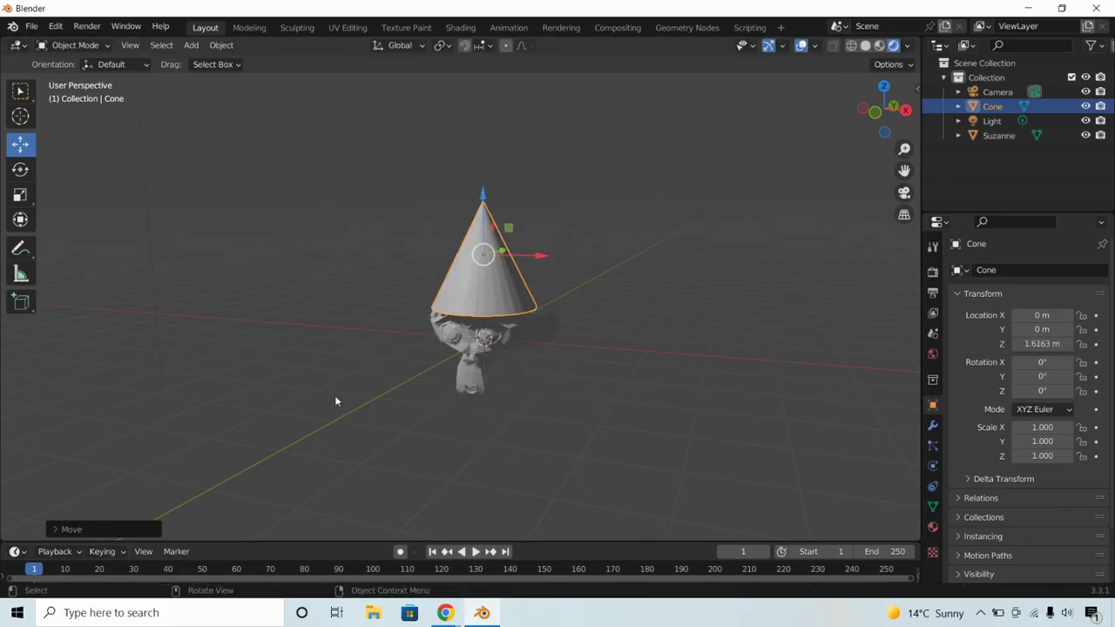
Step: Scale the cone uniformly to about 0.81 so it fits the monkey's head like a hat
mouse_move(337, 389)
middle_mouse_down()
mouse_move(376, 346)
mouse_move(408, 371)
mouse_move(486, 376)
mouse_move(590, 374)
mouse_move(610, 352)
mouse_move(291, 393)
mouse_move(356, 393)
middle_mouse_up()
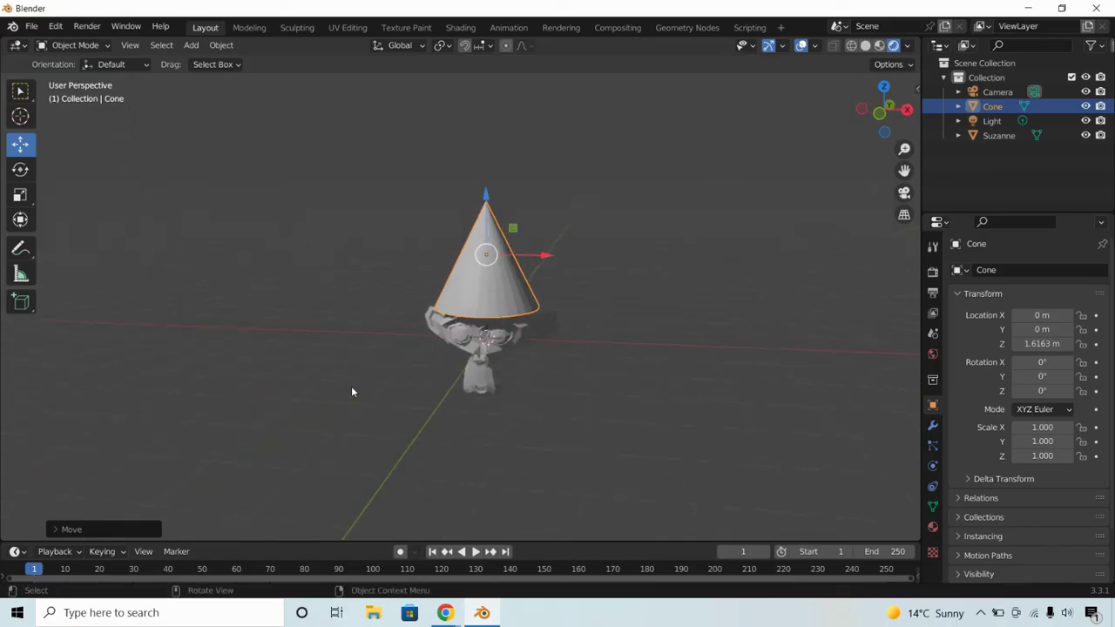
key("s")
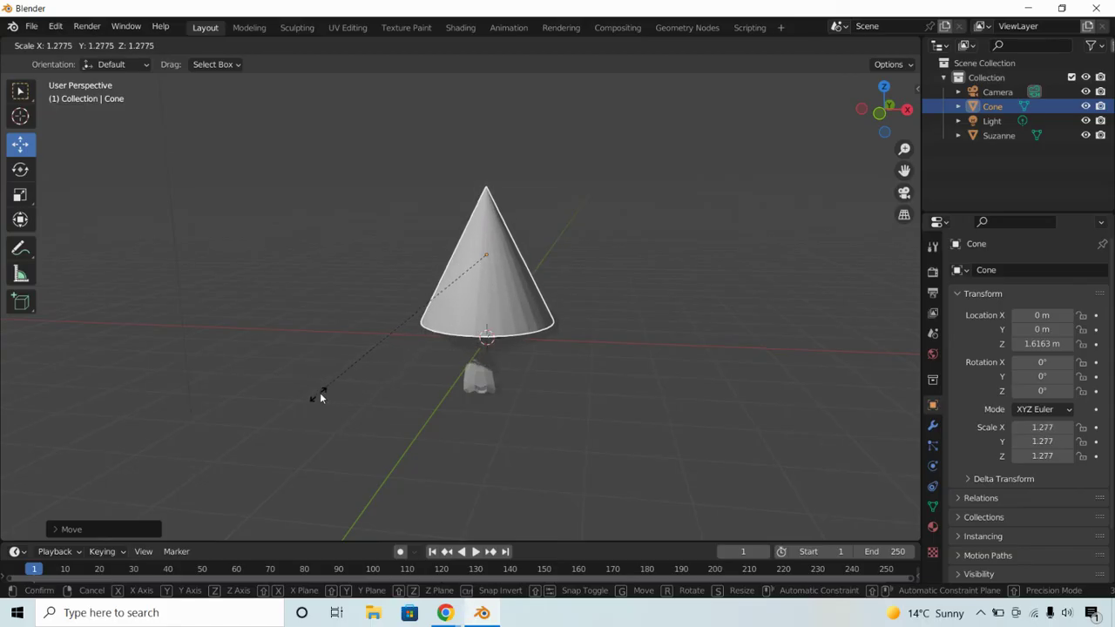
left_click(344, 375)
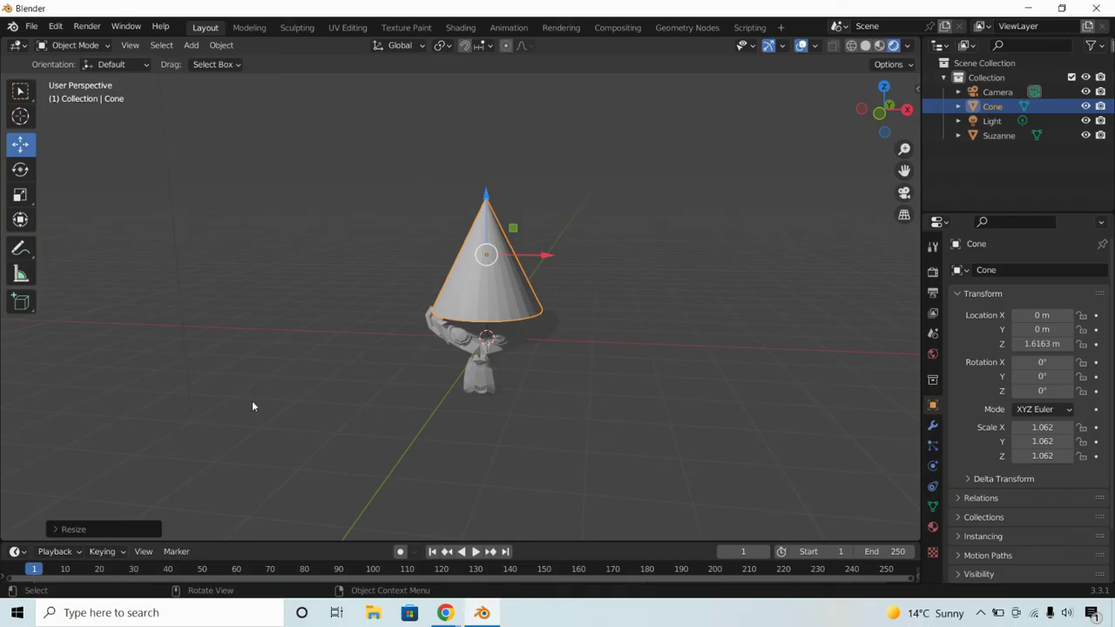
key("s")
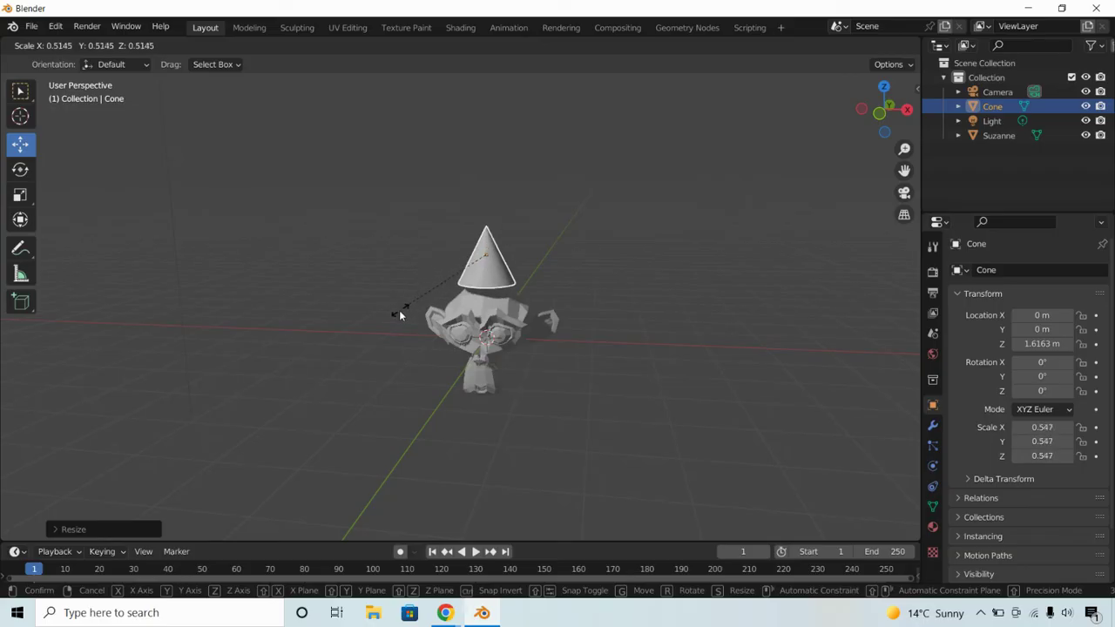
left_click(369, 349)
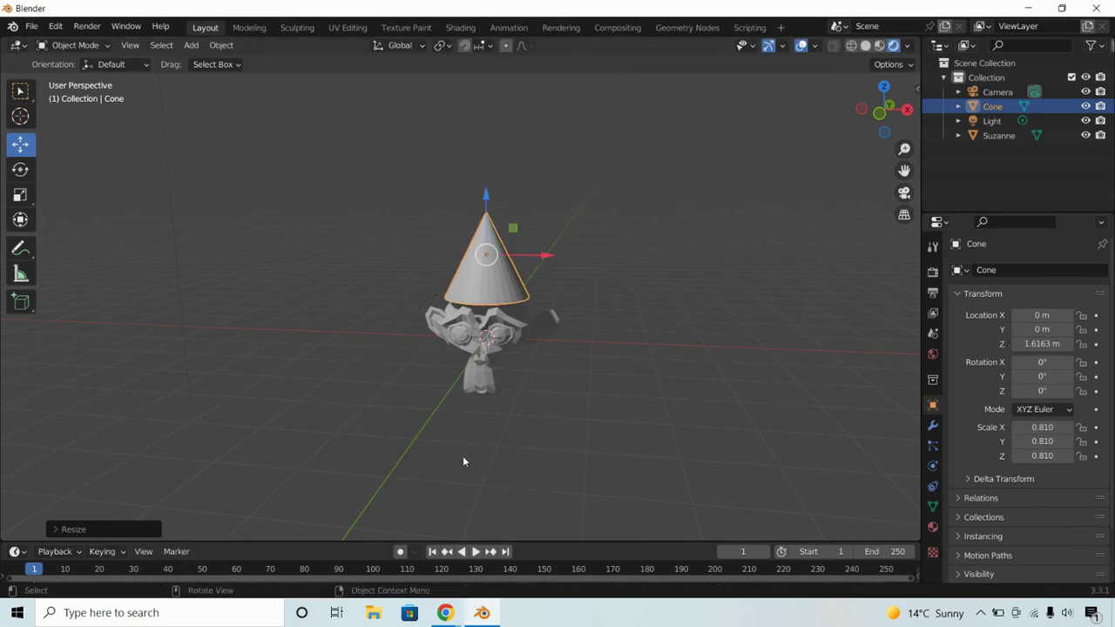
Step: Add a Cylinder mesh and lower it beneath the monkey's head, to about Z -1.09 m
middle_click_drag(366, 424, 306, 427)
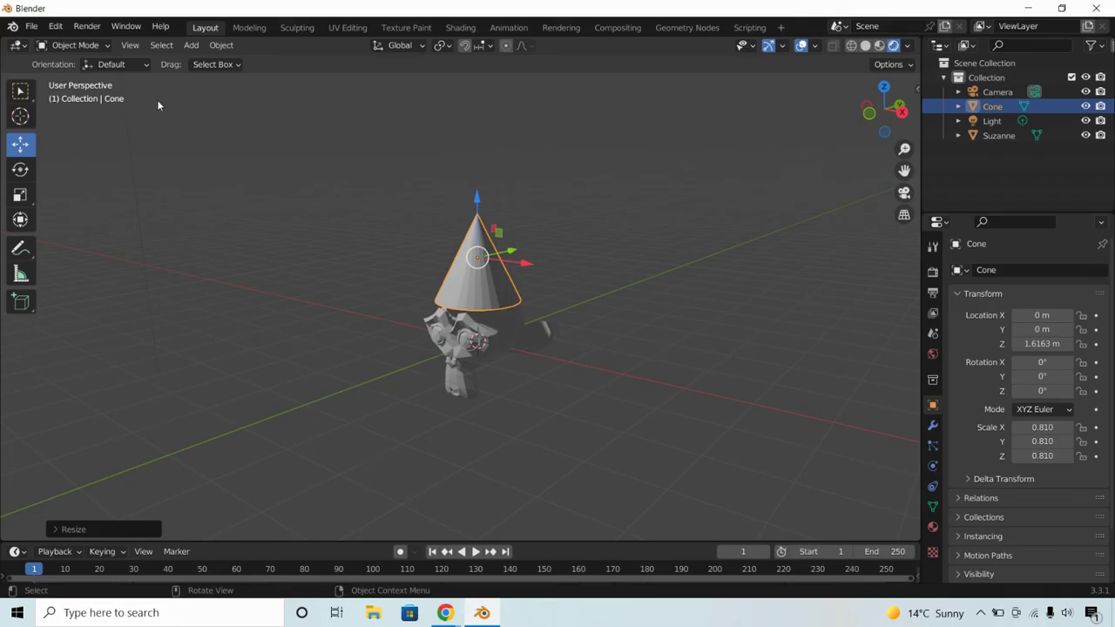
left_click(186, 47)
mouse_move(200, 61)
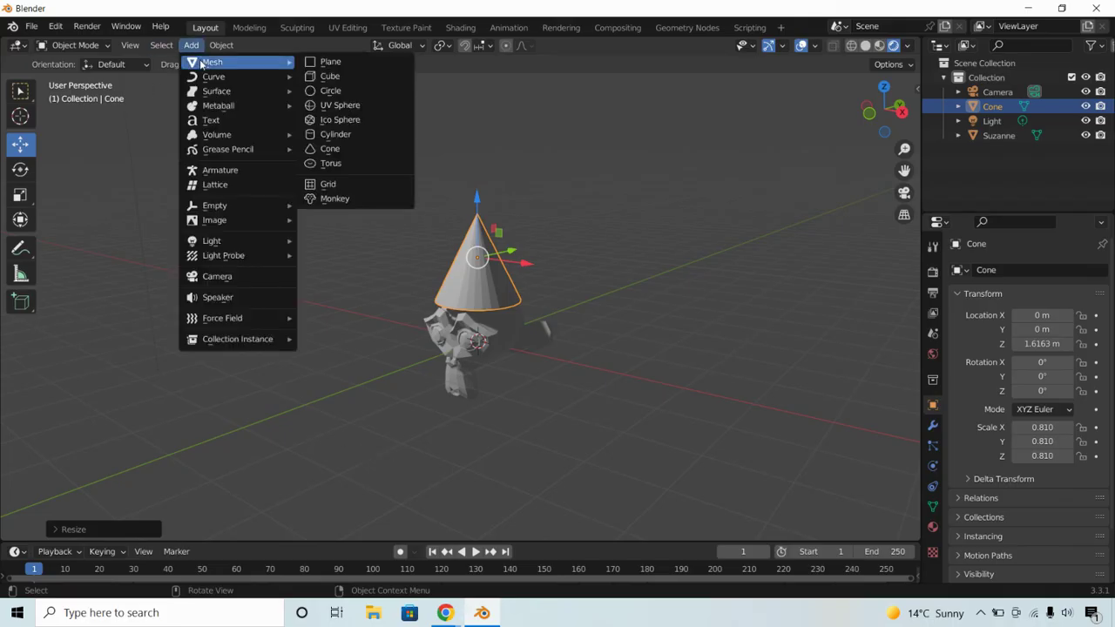
left_click(353, 135)
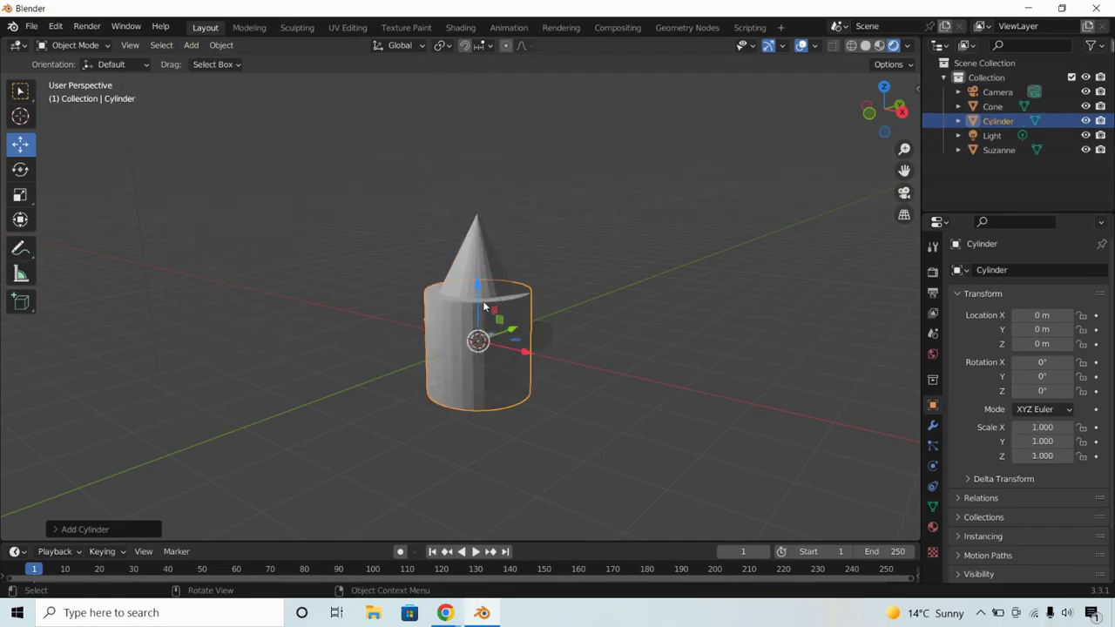
left_click_drag(477, 290, 479, 343)
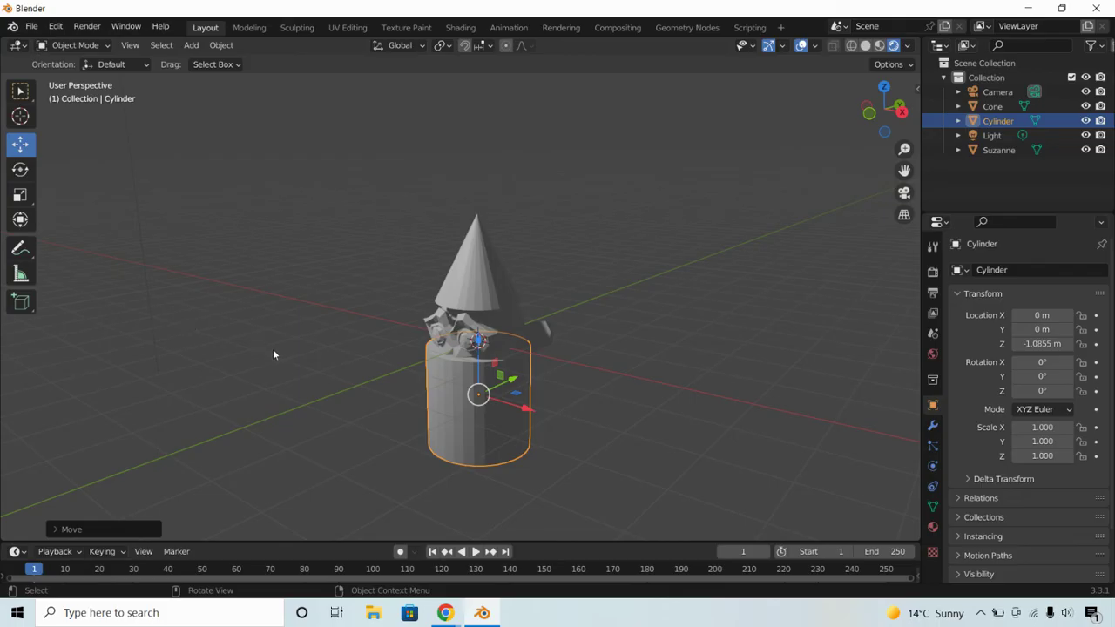
Step: Scale the cylinder uniformly to about 0.47, and stretch it vertically to a Z scale of about 1.39
key("s")
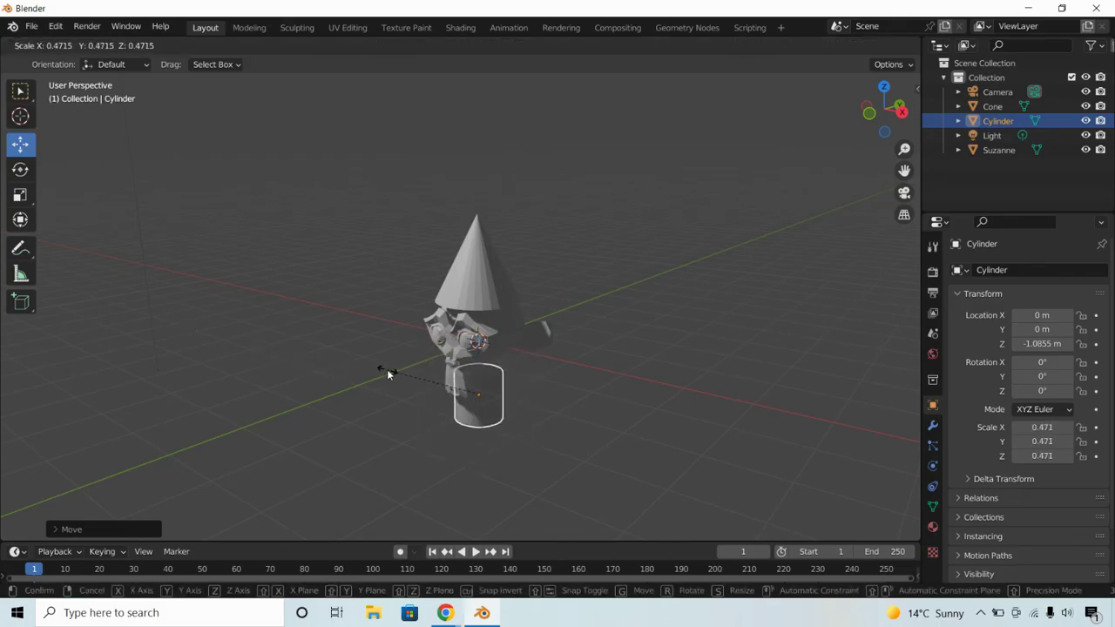
left_click(388, 375)
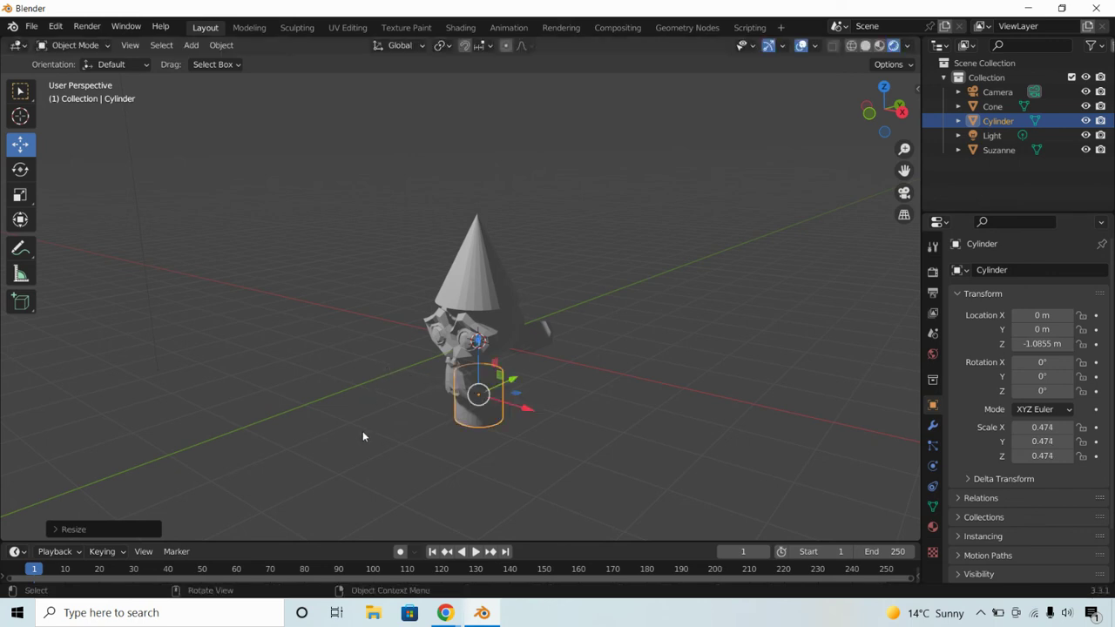
middle_click_drag(600, 440, 487, 431)
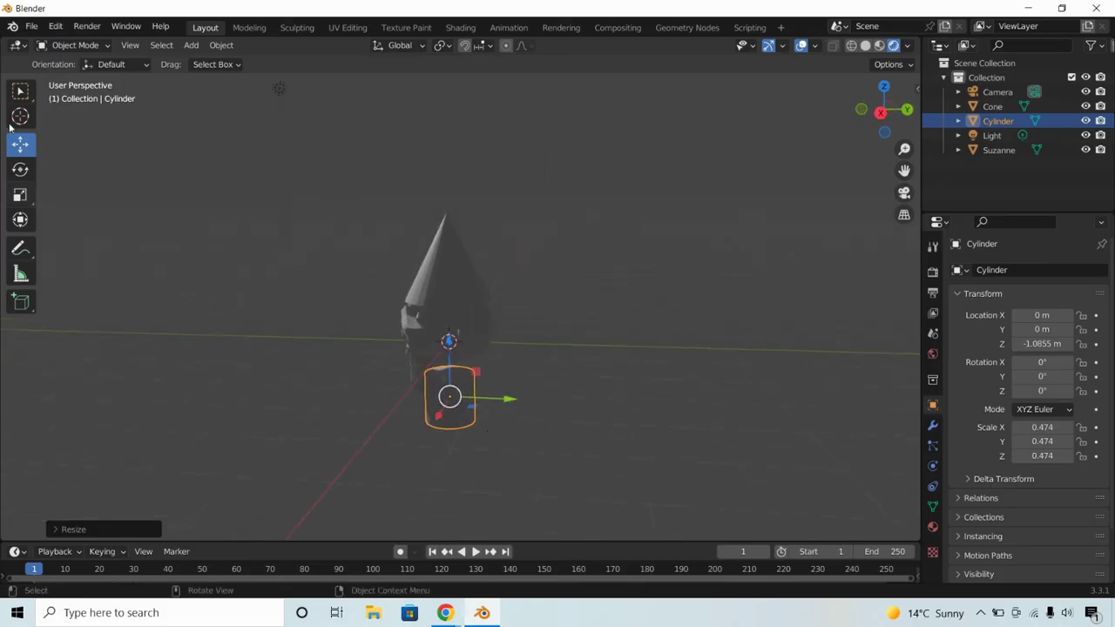
left_click(19, 90)
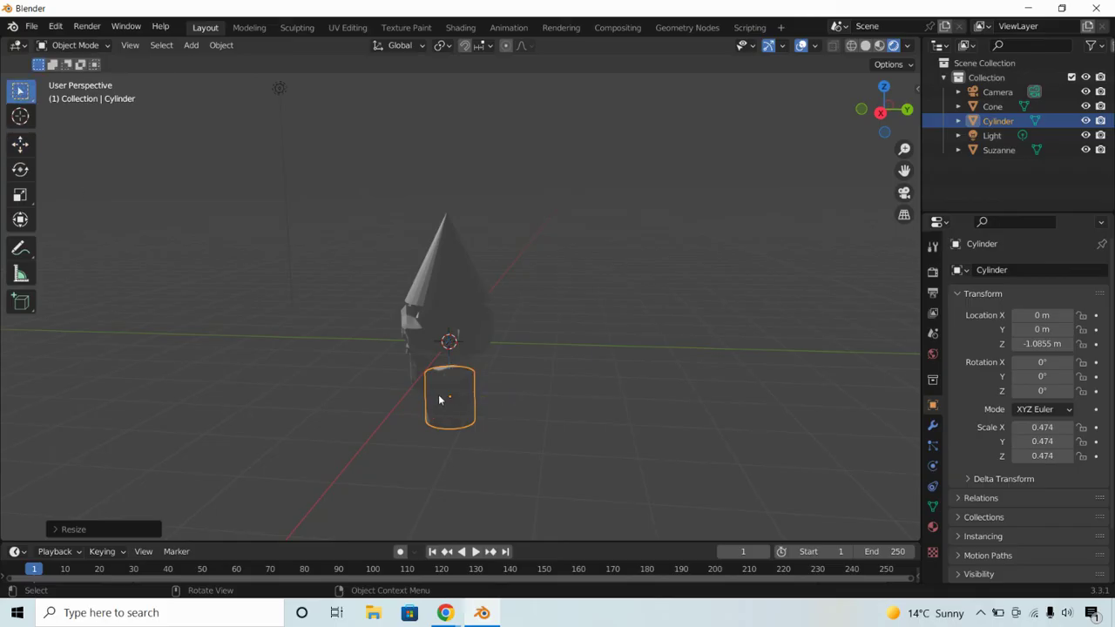
left_click(20, 197)
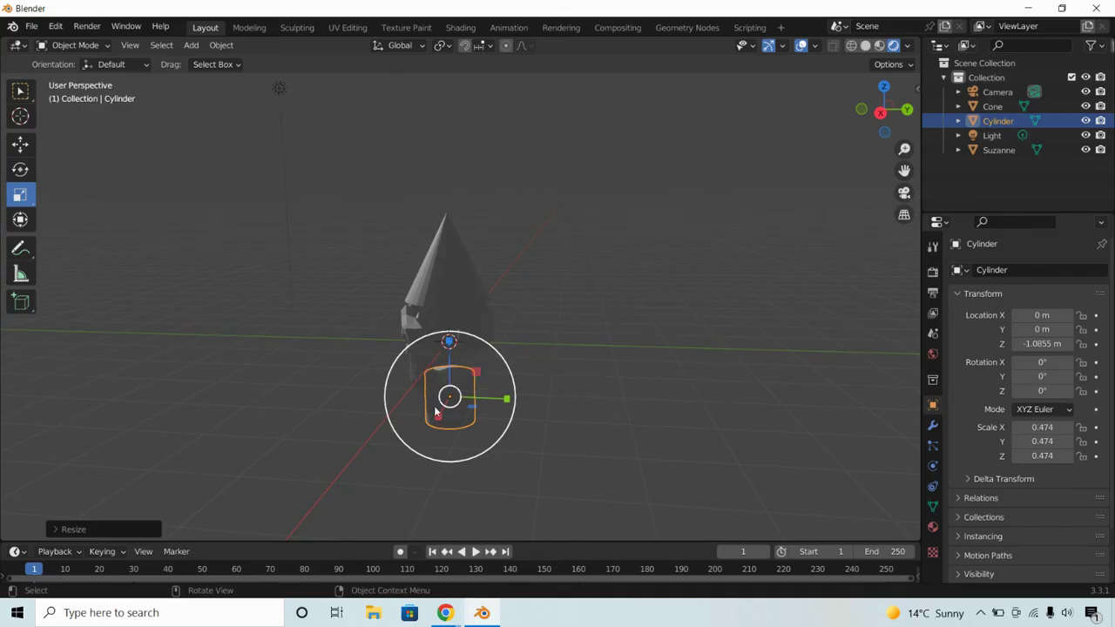
left_click_drag(450, 357, 450, 328)
middle_click_drag(344, 423, 495, 408)
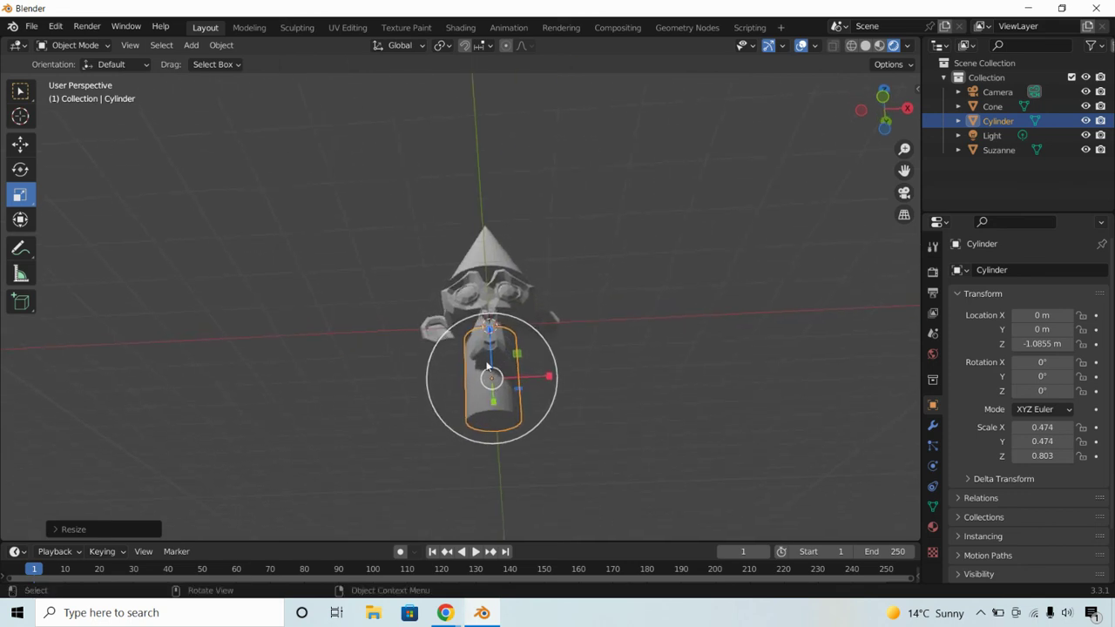
left_click_drag(489, 364, 490, 355)
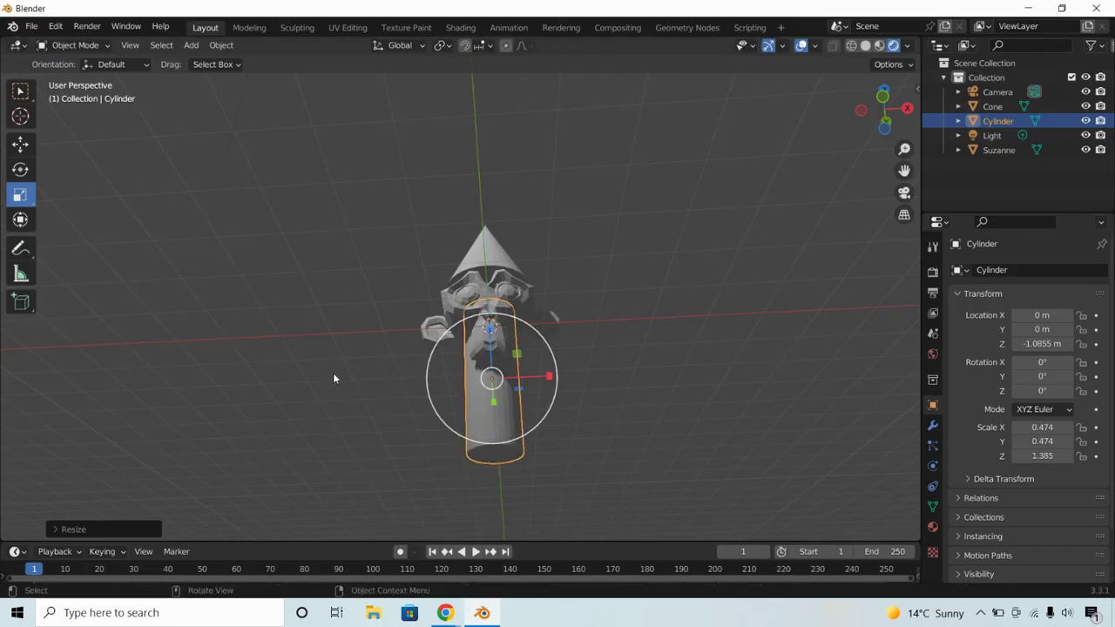
middle_click_drag(334, 353, 300, 414)
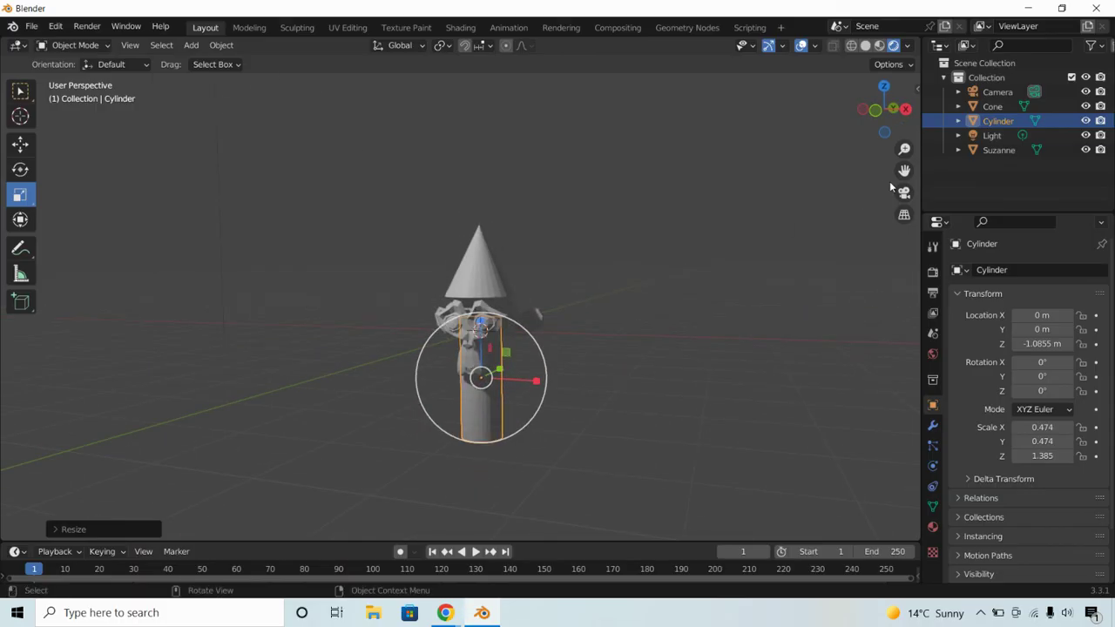
Step: Select the scene light and lower it to about Z 2.11 m, nearer the height of the figure
left_click_drag(671, 209, 713, 259)
left_click_drag(904, 170, 291, 63)
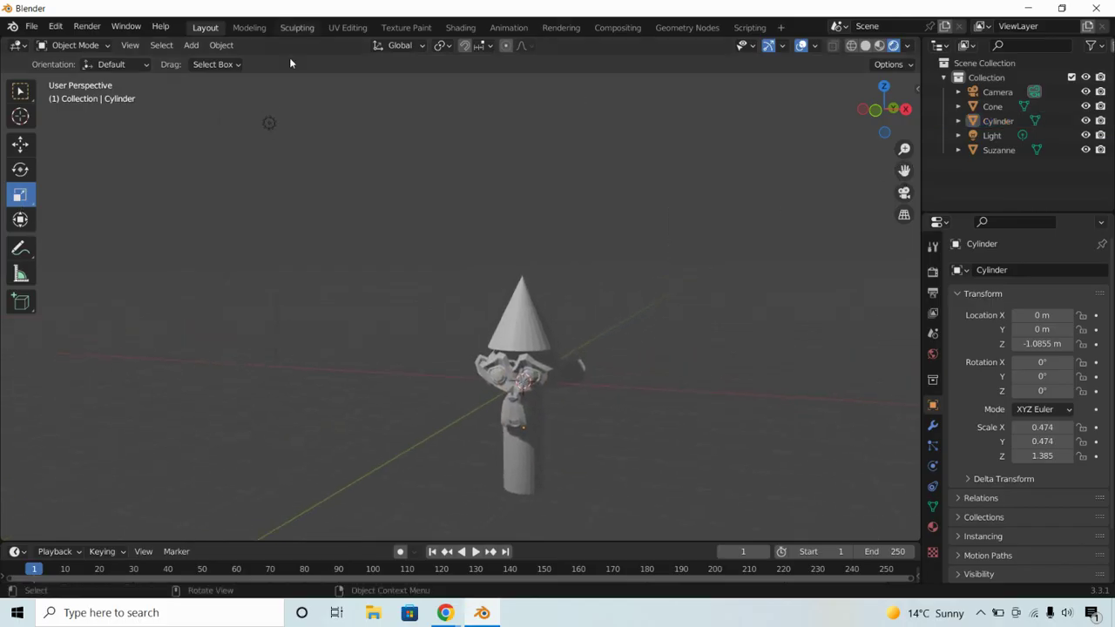
left_click(26, 92)
left_click(270, 123)
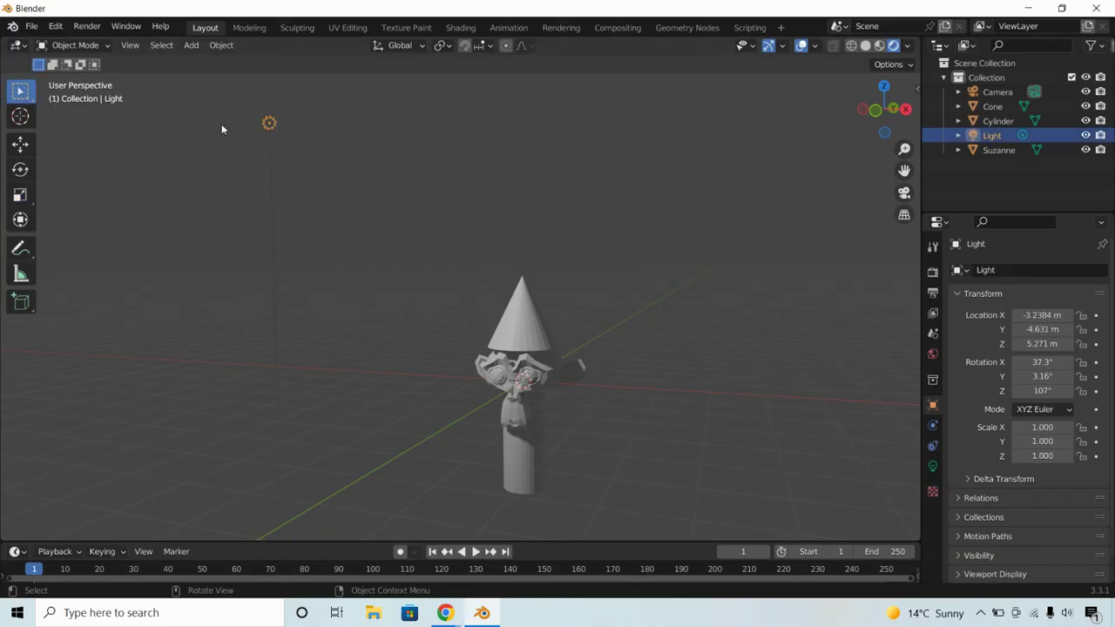
left_click(26, 148)
left_click_drag(269, 125, 274, 315)
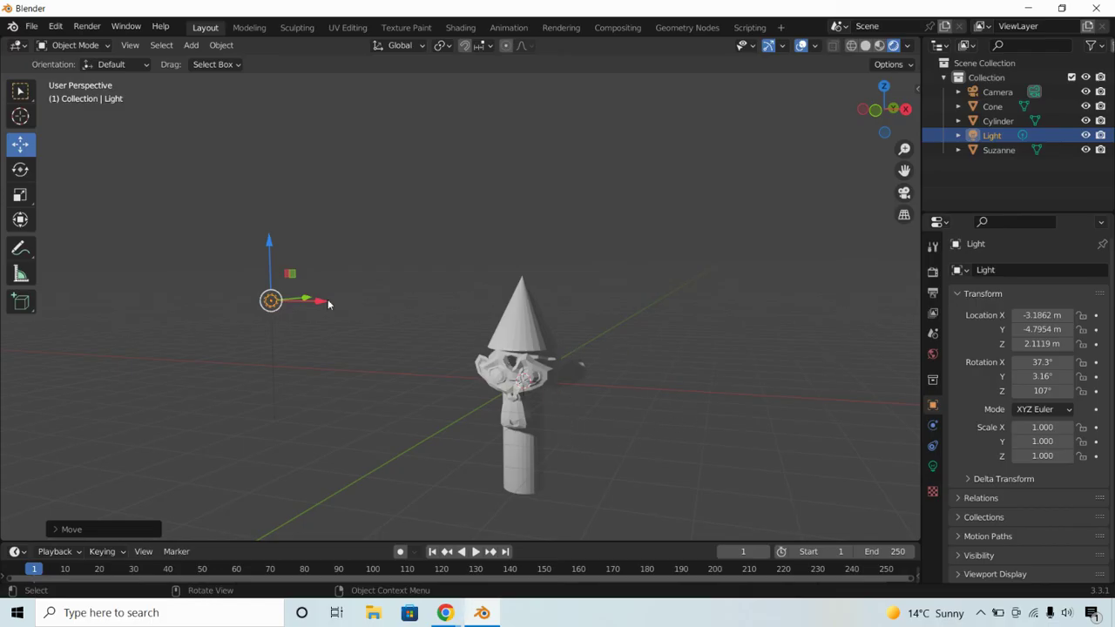
Step: Move the light across to the other side of the figure, to about X 3.44 m and Y -3.97 m
left_click(293, 300)
left_click(292, 300)
left_click(273, 302)
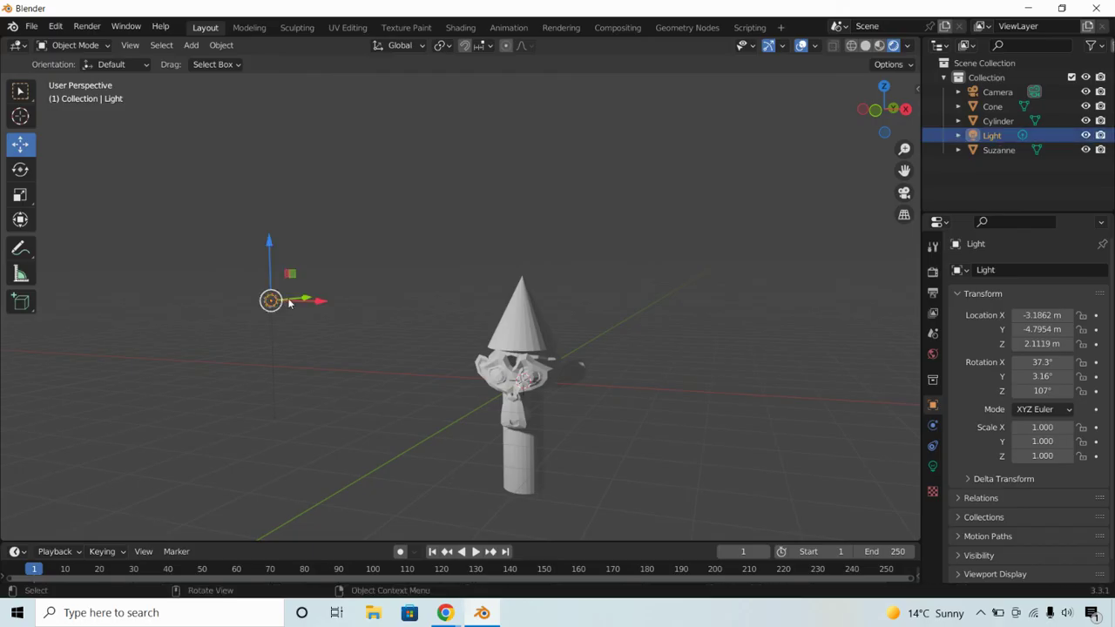
left_click_drag(295, 305, 706, 302)
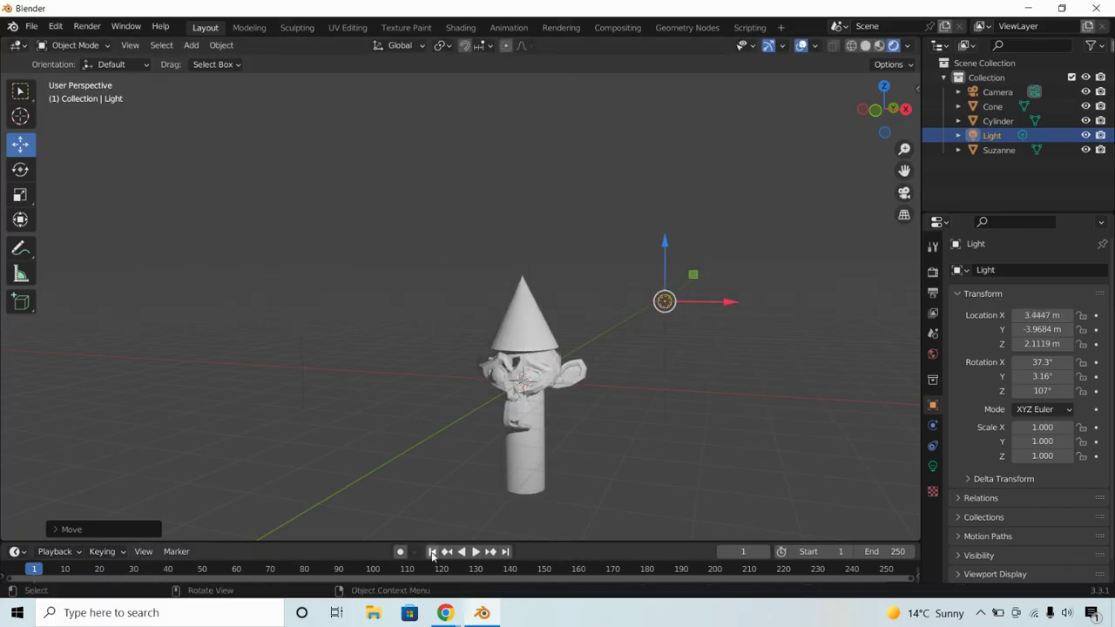
mouse_move(445, 613)
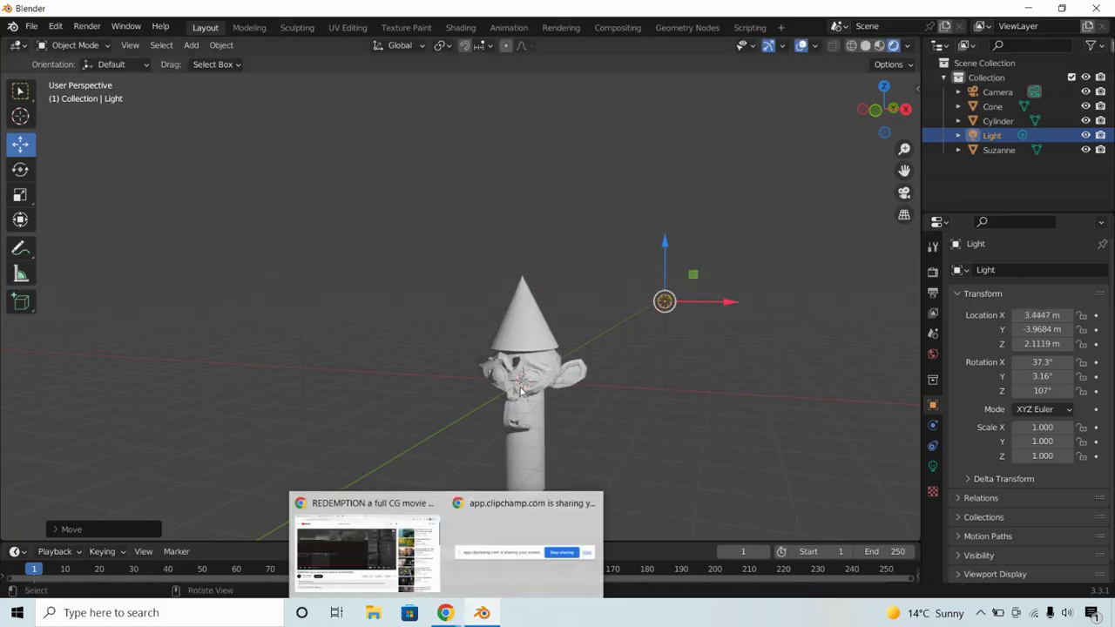